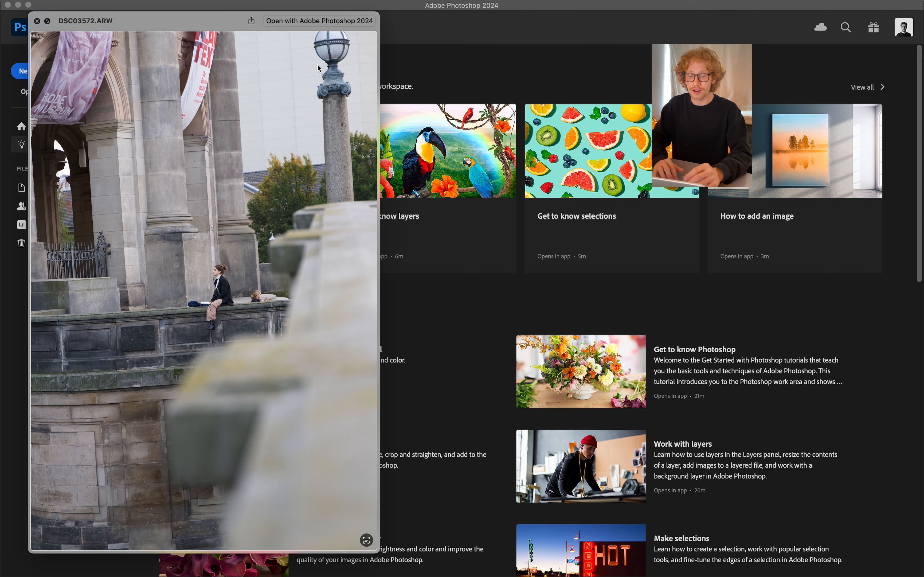
Close the photo preview and open DSC03572.ARW from the Desktop folder
{"action": "left_click", "coordinate": [37, 21]}
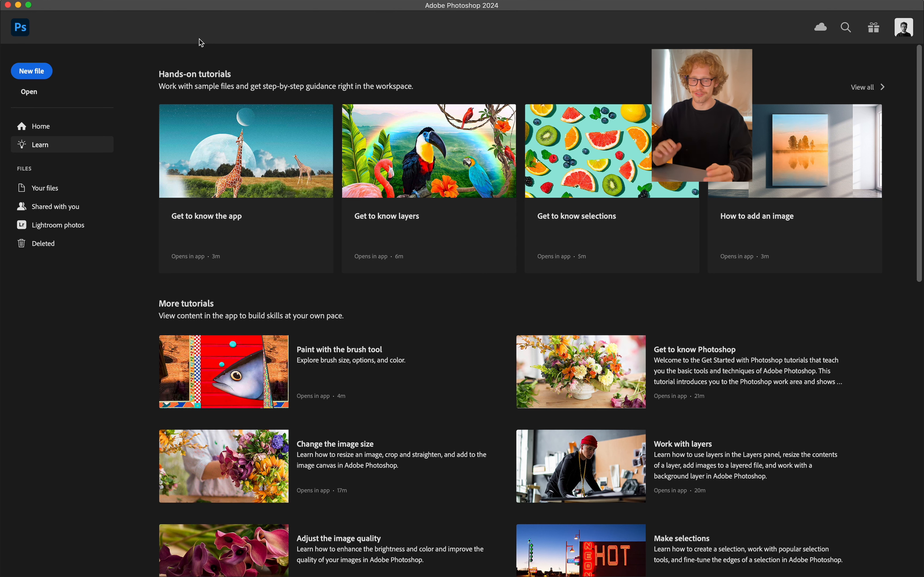
{"action": "left_click", "coordinate": [29, 91]}
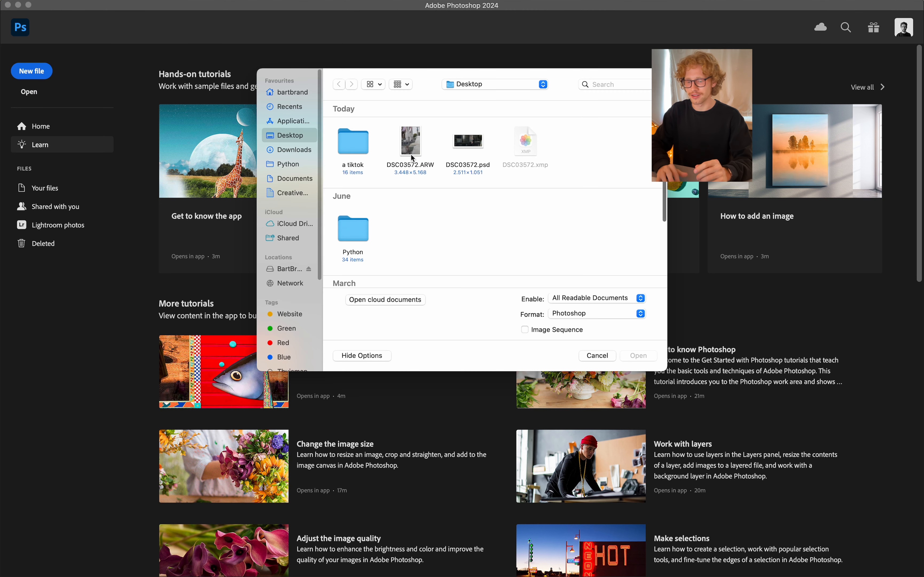
{"action": "double_click", "coordinate": [411, 149]}
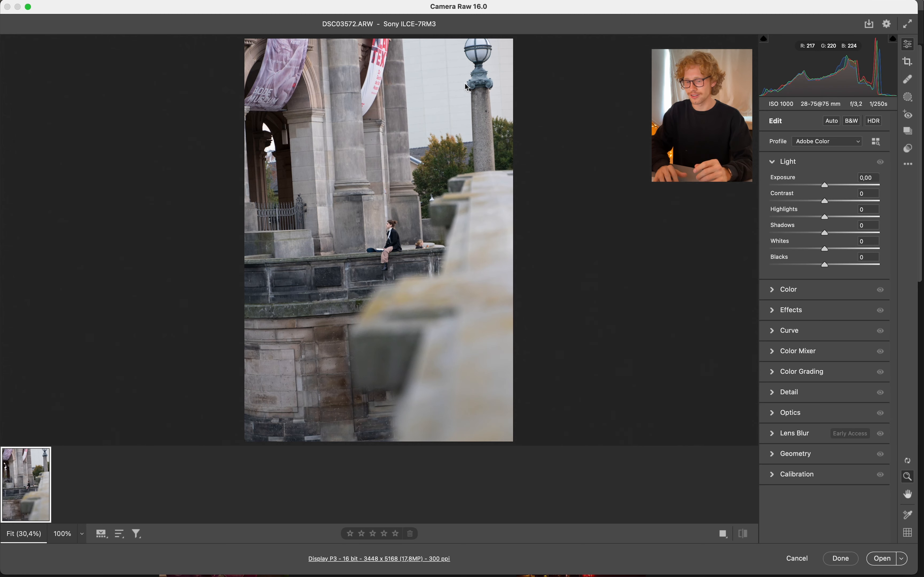
Inspect the seated woman up close and open the raw photo from Camera Raw in Photoshop without adjustments
{"action": "left_click", "coordinate": [390, 224]}
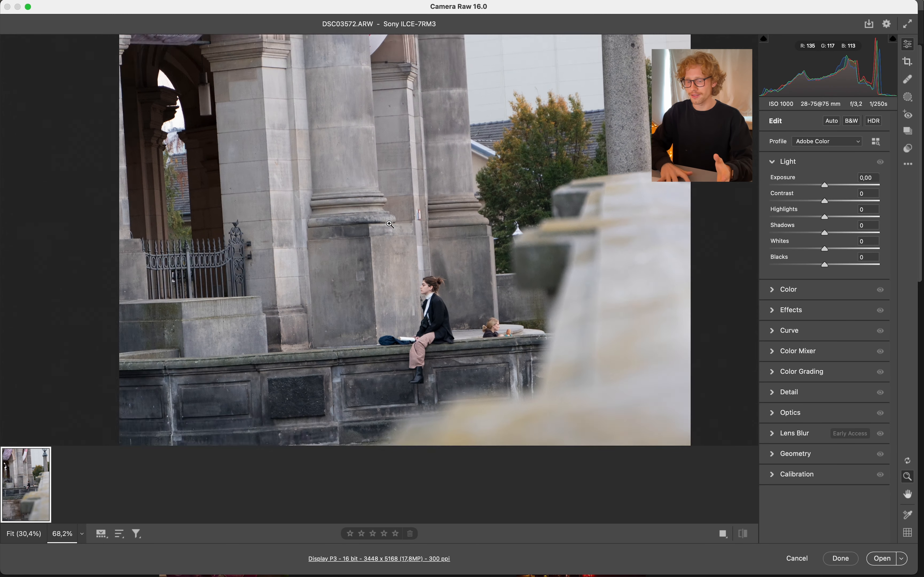
{"action": "scroll", "coordinate": [390, 224], "scroll_direction": "up", "scroll_amount": 1}
{"action": "scroll", "coordinate": [389, 224], "scroll_direction": "down", "scroll_amount": 4}
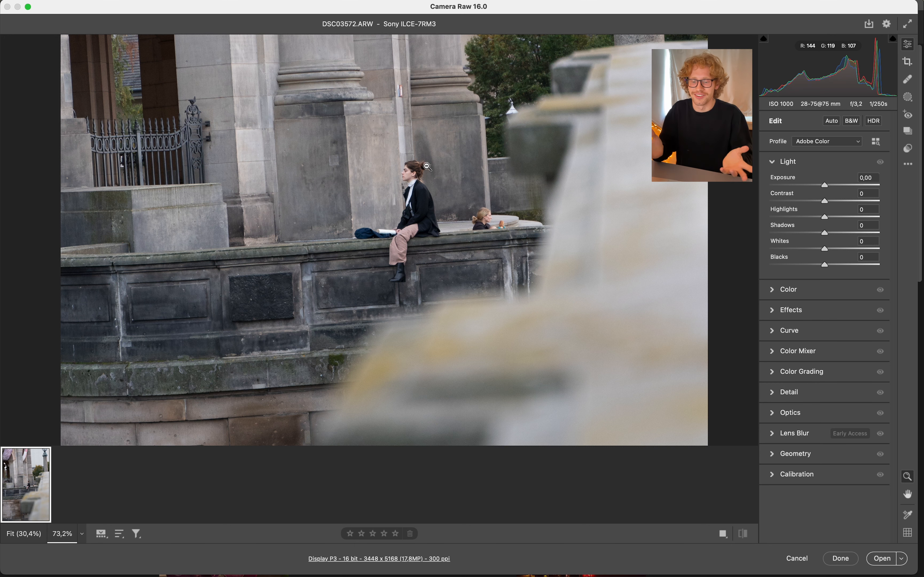
{"action": "left_click", "coordinate": [427, 167]}
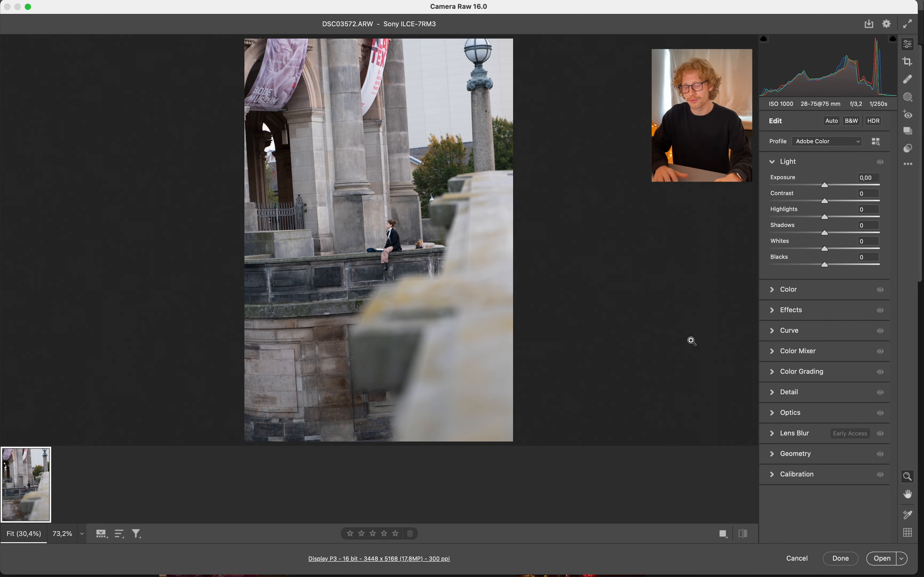
{"action": "left_click", "coordinate": [884, 559]}
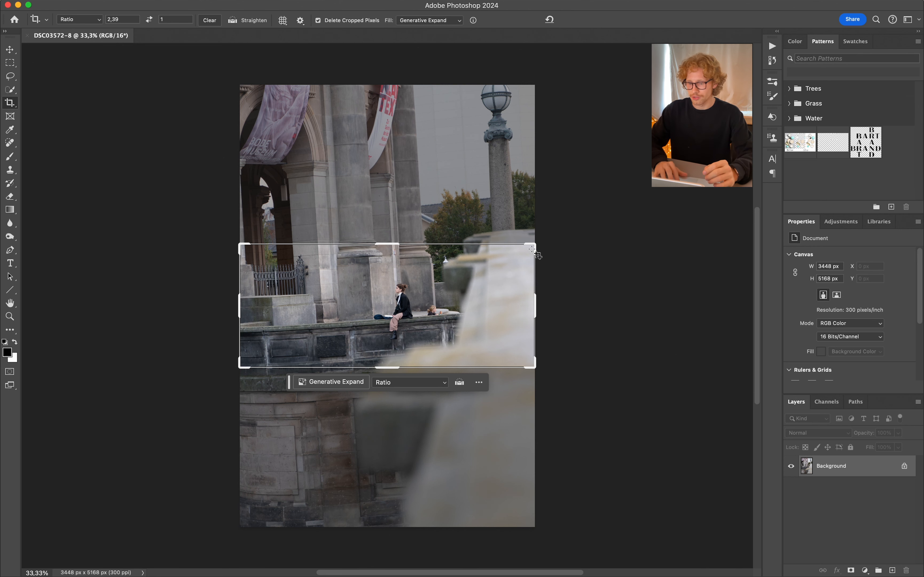
Crop the photo to a 2.39:1 ratio around the seated woman, about 2676 × 1120 px, rotating it to level the stone wall
{"action": "left_click_drag", "start_coordinate": [553, 241], "coordinate": [559, 254]}
{"action": "left_click_drag", "start_coordinate": [533, 364], "coordinate": [501, 353]}
{"action": "left_click_drag", "start_coordinate": [478, 304], "coordinate": [471, 301]}
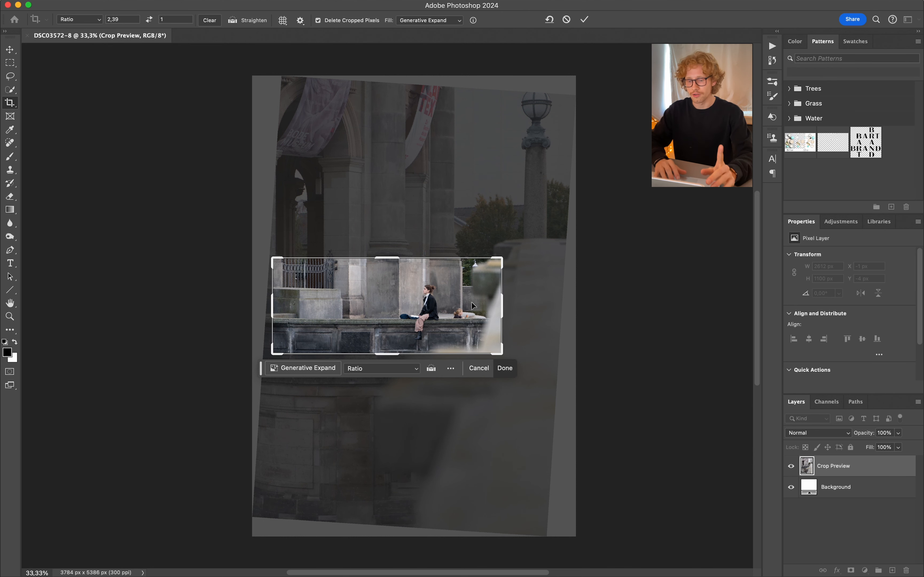
{"action": "left_click_drag", "start_coordinate": [471, 302], "coordinate": [522, 294]}
{"action": "key", "text": "Return"}
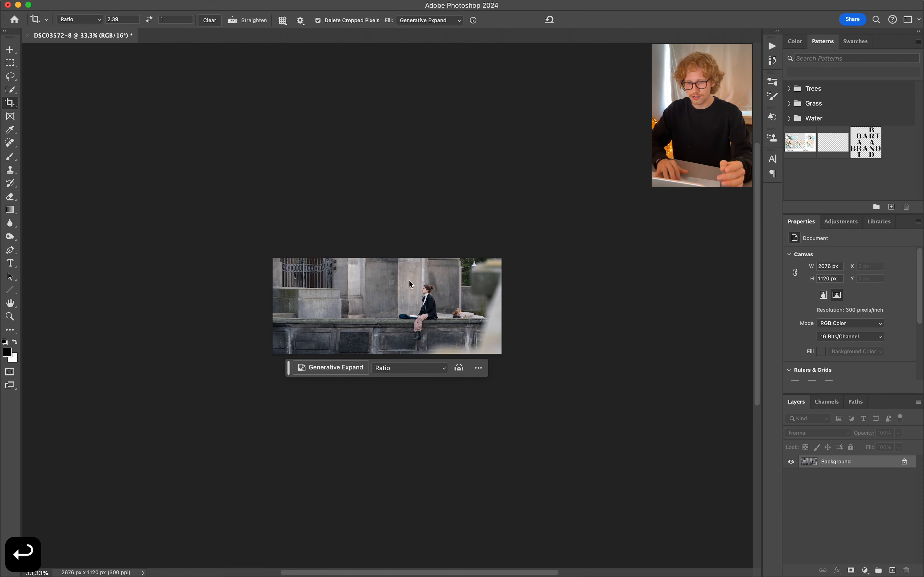
Duplicate the Background layer and name the copy "remove"
{"action": "scroll", "coordinate": [411, 286], "scroll_direction": "up", "scroll_amount": 5}
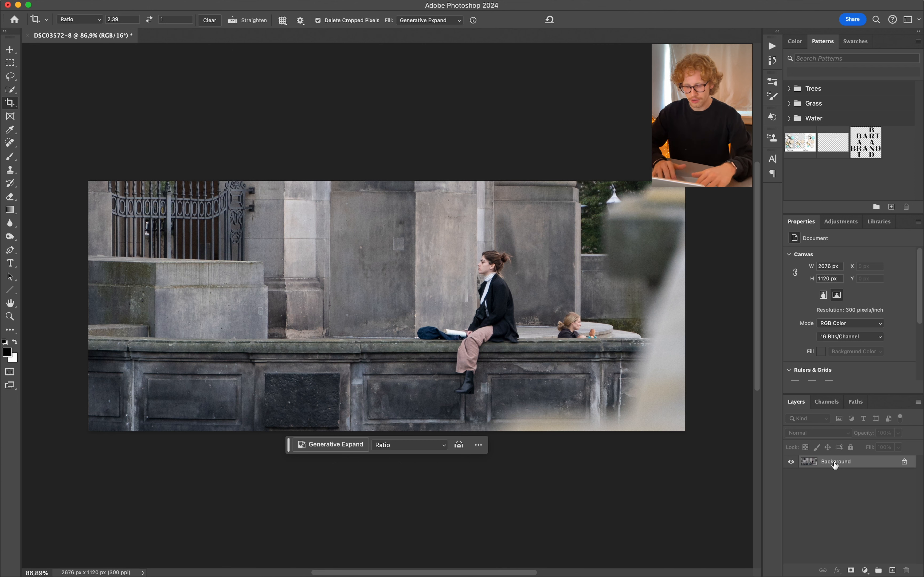
{"action": "key", "text": "super+j"}
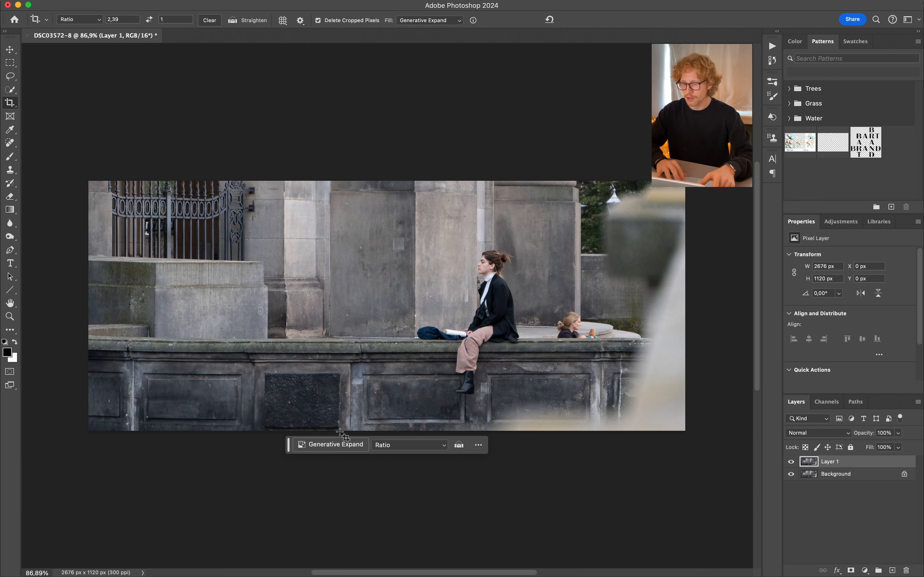
{"action": "double_click", "coordinate": [830, 462]}
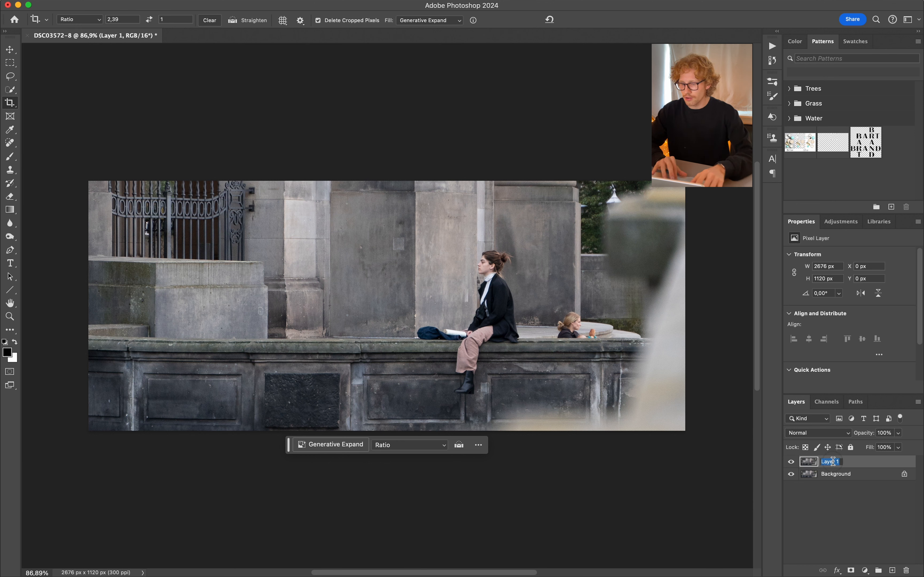
{"action": "type", "text": "remove"}
{"action": "key", "text": "Return"}
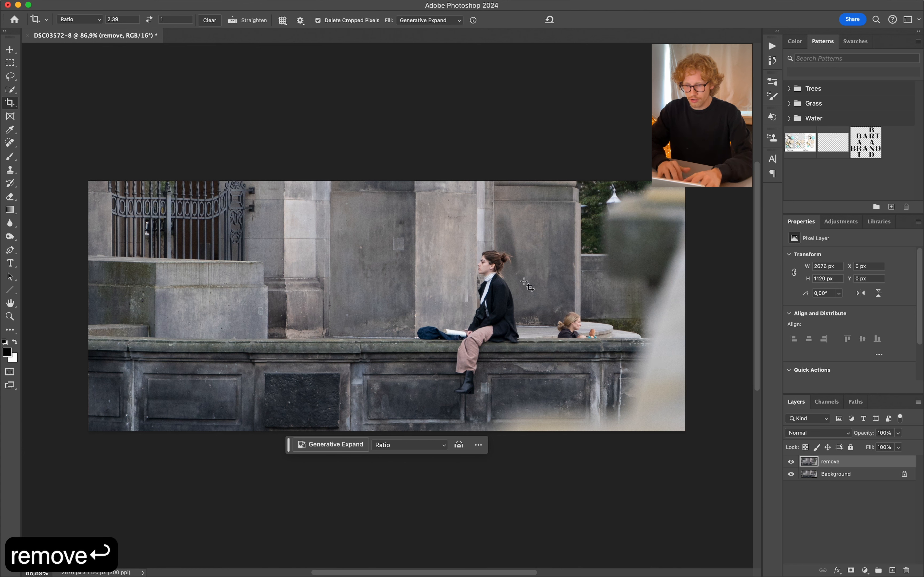
Make a combined rectangular selection around the person behind the wall, the white lamp, the detail at the column edge and the square wall patch
{"action": "key", "text": "m"}
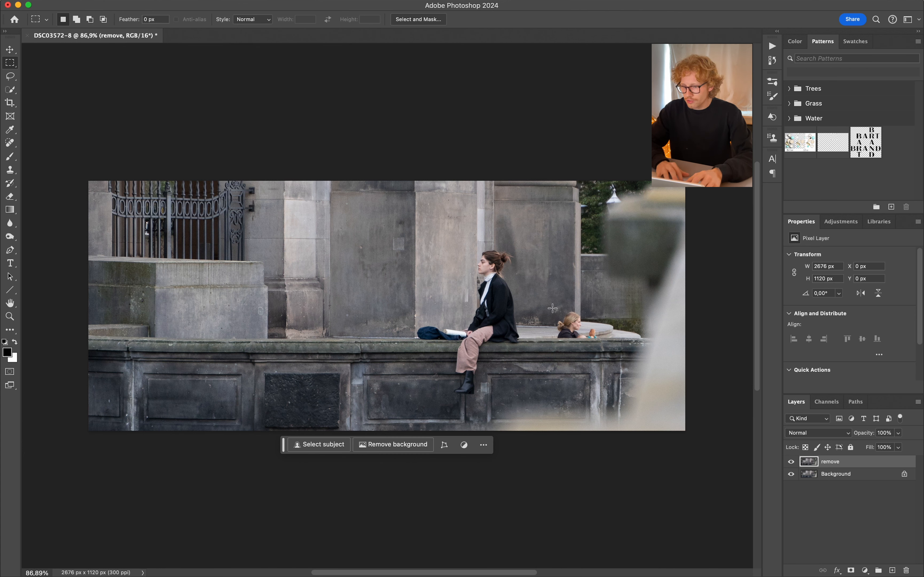
{"action": "left_click_drag", "start_coordinate": [549, 308], "coordinate": [603, 340]}
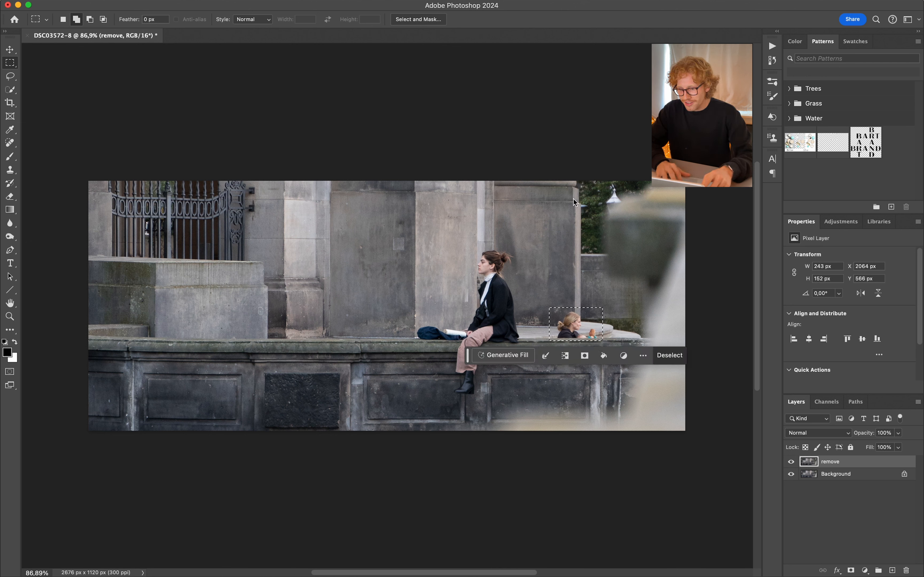
{"action": "left_click_drag", "start_coordinate": [573, 195], "coordinate": [627, 219]}
{"action": "left_click_drag", "start_coordinate": [601, 184], "coordinate": [617, 193]}
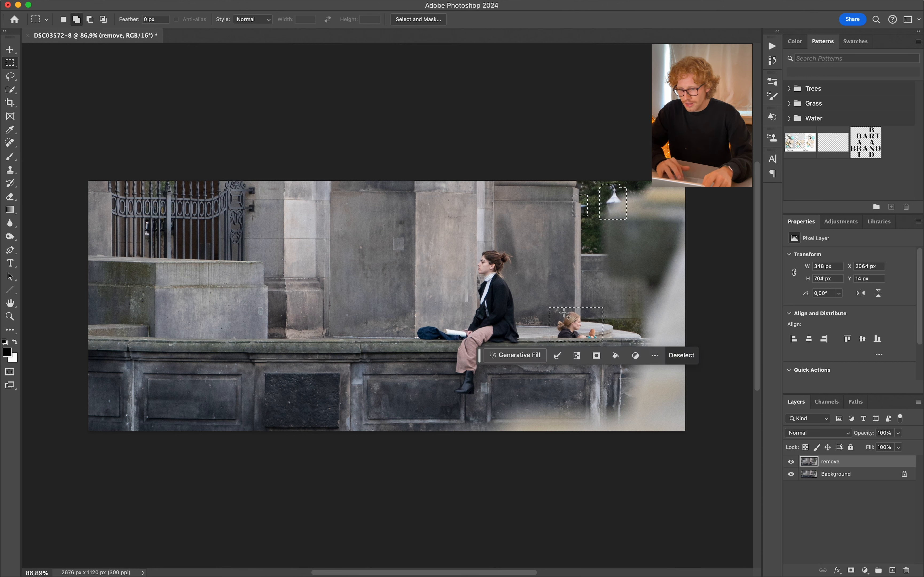
{"action": "left_click_drag", "start_coordinate": [389, 234], "coordinate": [407, 254]}
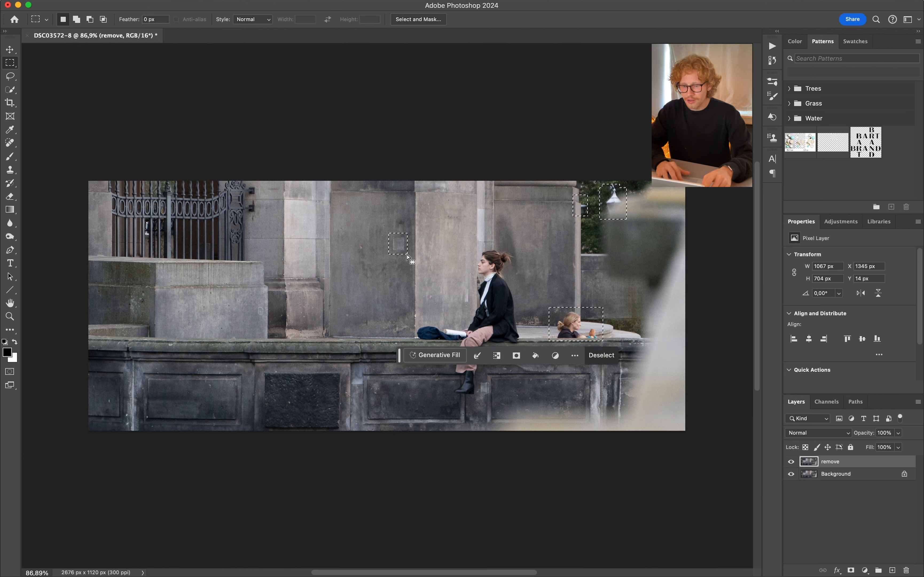
Run Generative Fill on the selected distractions with the prompt "remove"
{"action": "left_click", "coordinate": [429, 355]}
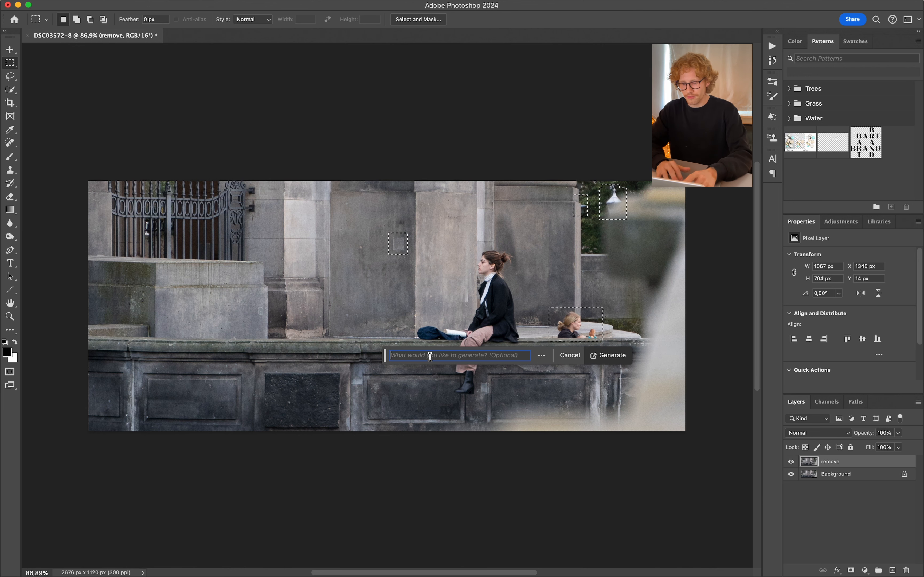
{"action": "type", "text": "remove"}
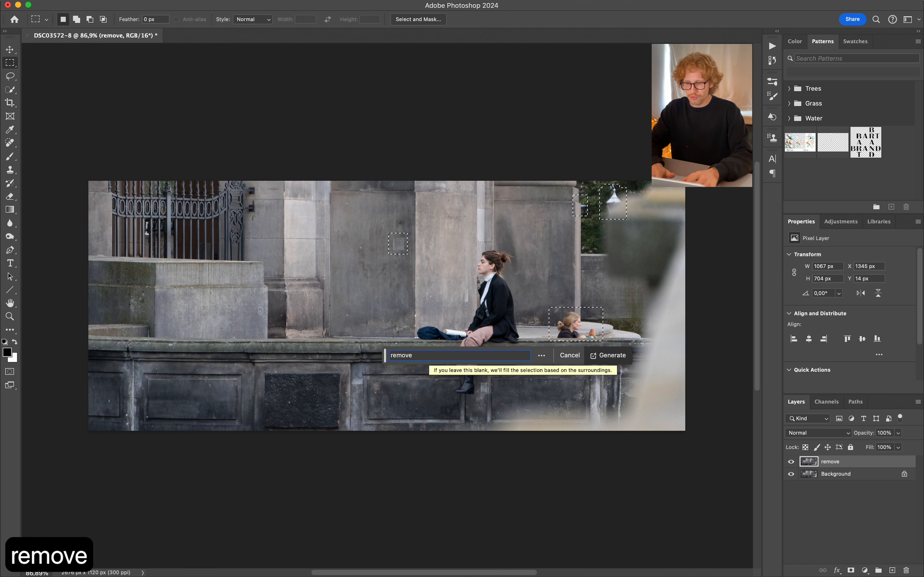
{"action": "key", "text": "Return"}
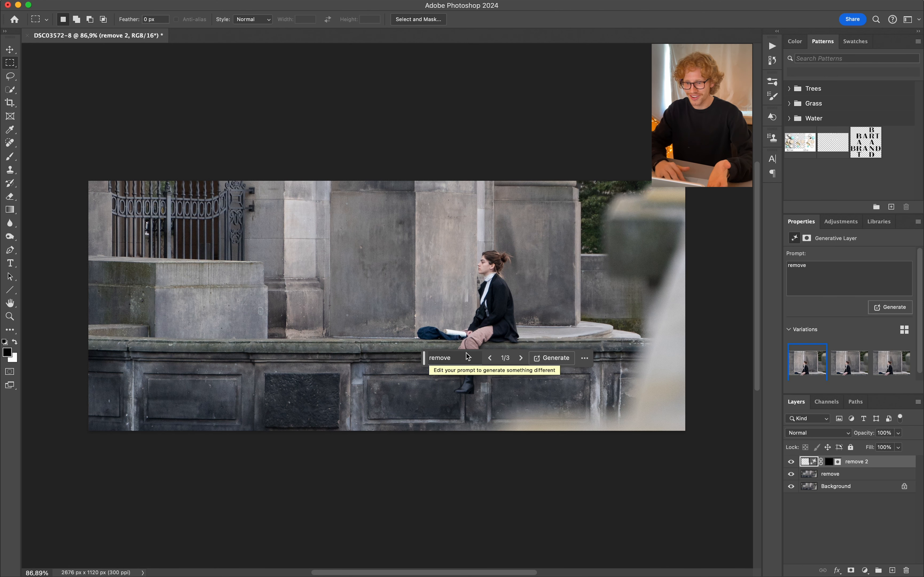
Compare the three generated variations and choose the second one
{"action": "left_click", "coordinate": [851, 366]}
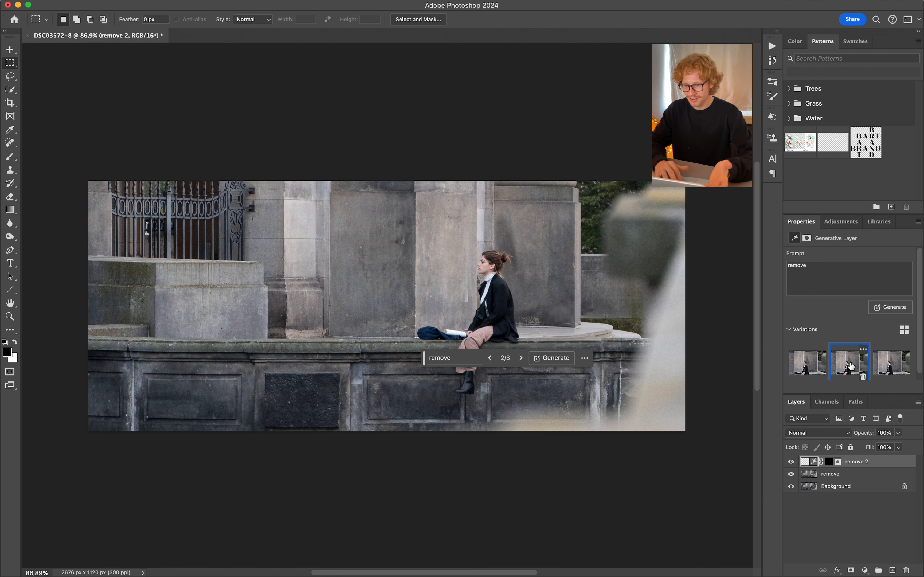
{"action": "left_click", "coordinate": [889, 364]}
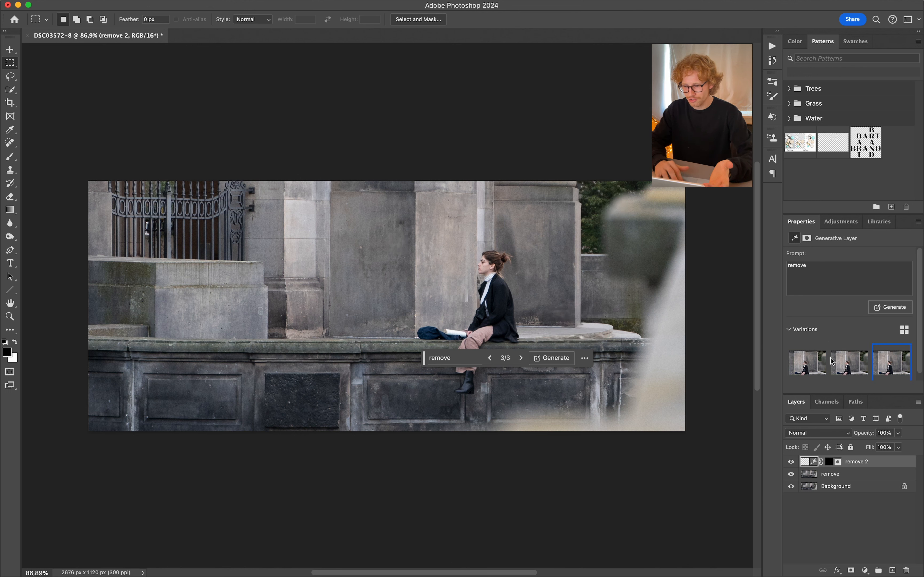
{"action": "left_click", "coordinate": [815, 364]}
{"action": "left_click", "coordinate": [842, 362]}
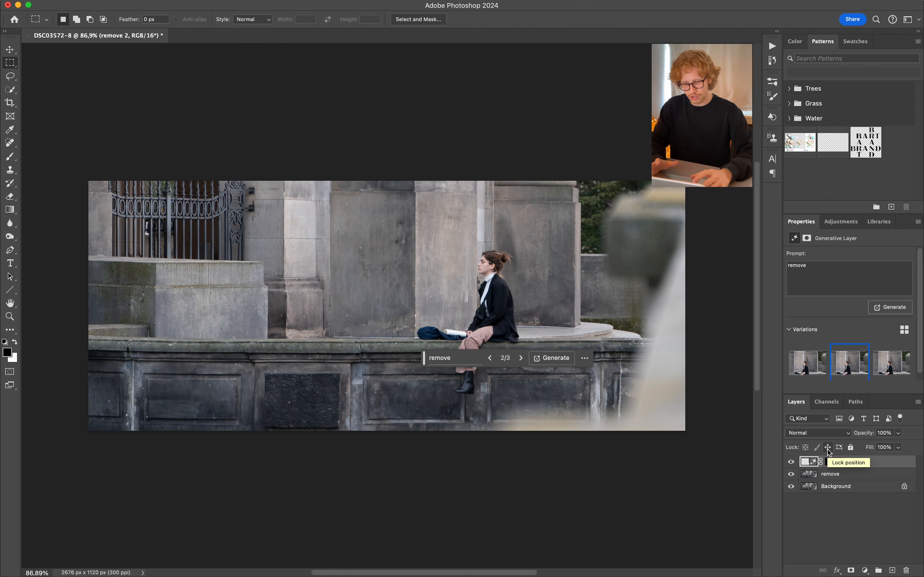
Stamp all visible layers onto a new top layer and name it "camera raw"
{"action": "key", "text": "alt+shift+super+n"}
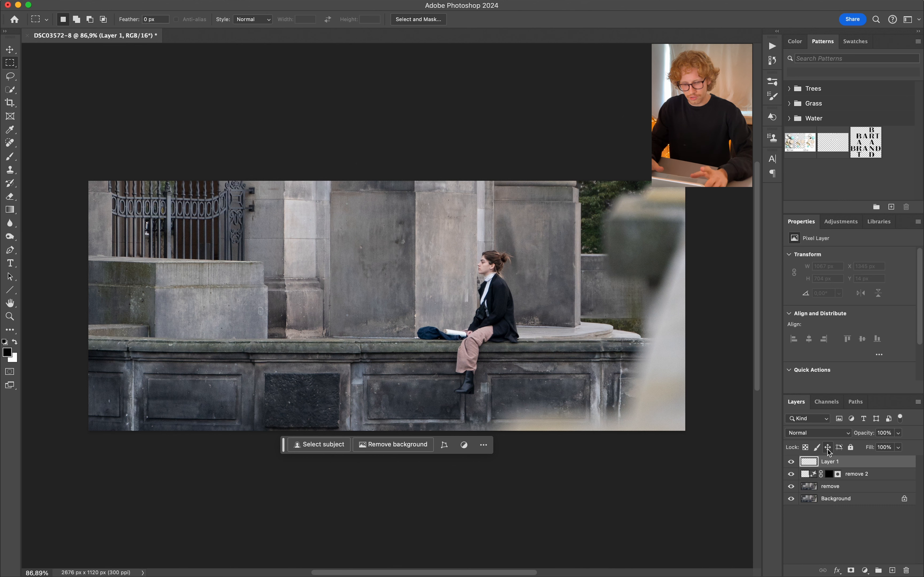
{"action": "key", "text": "alt+shift+super+e"}
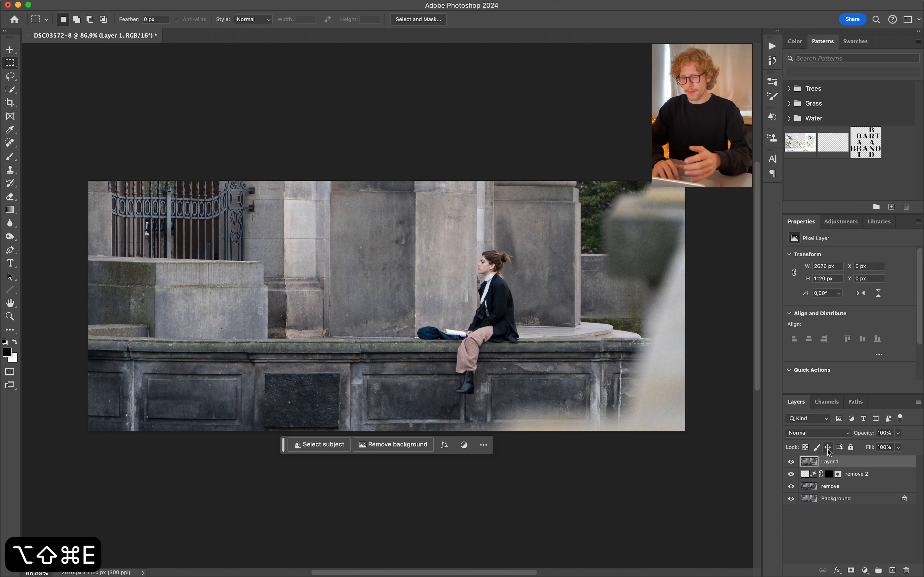
{"action": "double_click", "coordinate": [831, 461]}
{"action": "type", "text": "backr"}
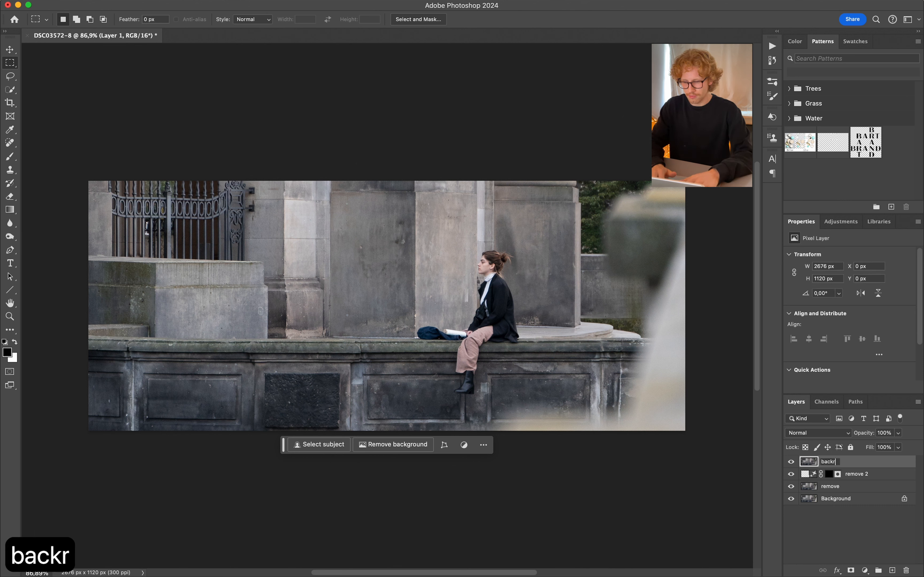
{"action": "key", "text": "BackSpace"}
{"action": "key", "text": "BackSpace"}
{"action": "key", "text": "BackSpace"}
{"action": "key", "text": "BackSpace"}
{"action": "key", "text": "BackSpace"}
{"action": "type", "text": "ca"}
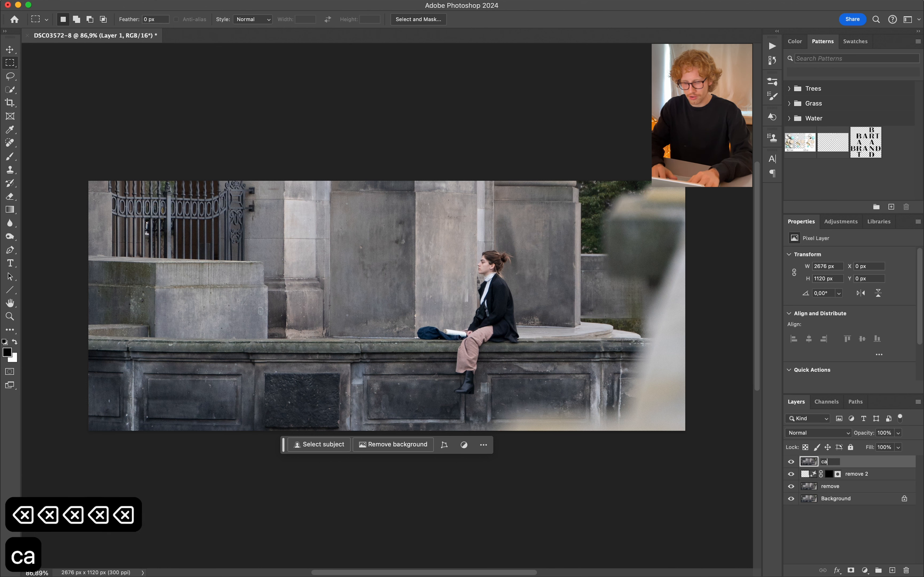
{"action": "type", "text": "me"}
{"action": "key", "text": "BackSpace"}
{"action": "type", "text": "mera ra"}
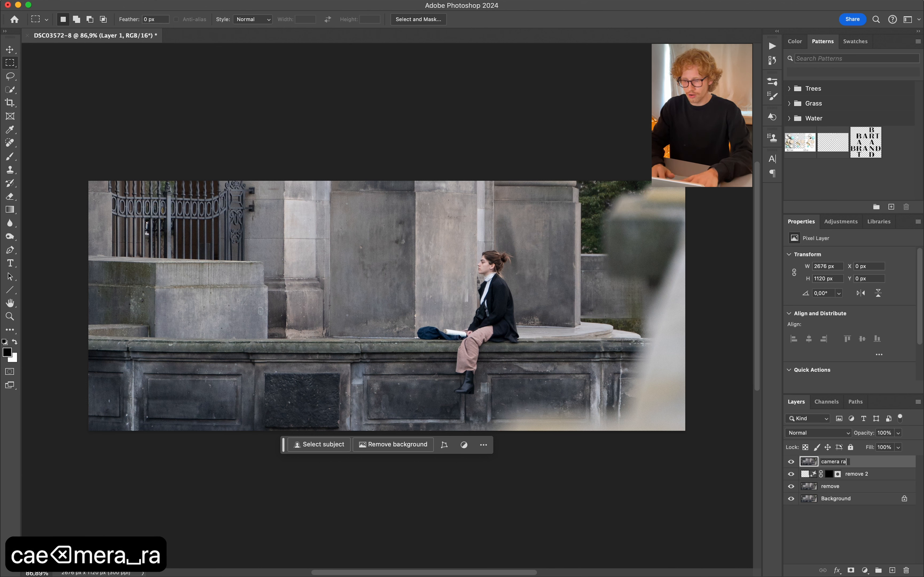
{"action": "type", "text": "w"}
{"action": "key", "text": "Return"}
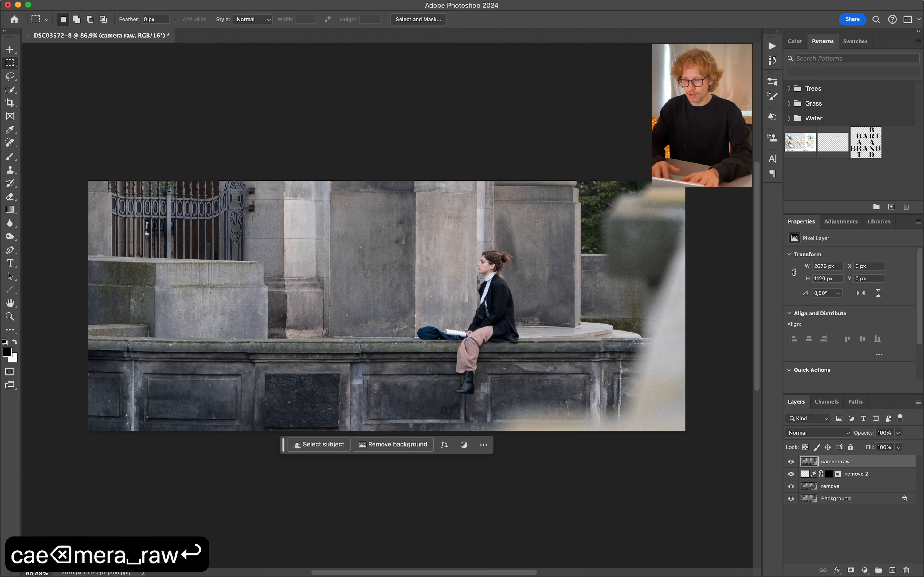
Convert the "camera raw" layer to a smart object and open it in the Camera Raw filter
{"action": "right_click", "coordinate": [857, 463]}
{"action": "left_click", "coordinate": [812, 252]}
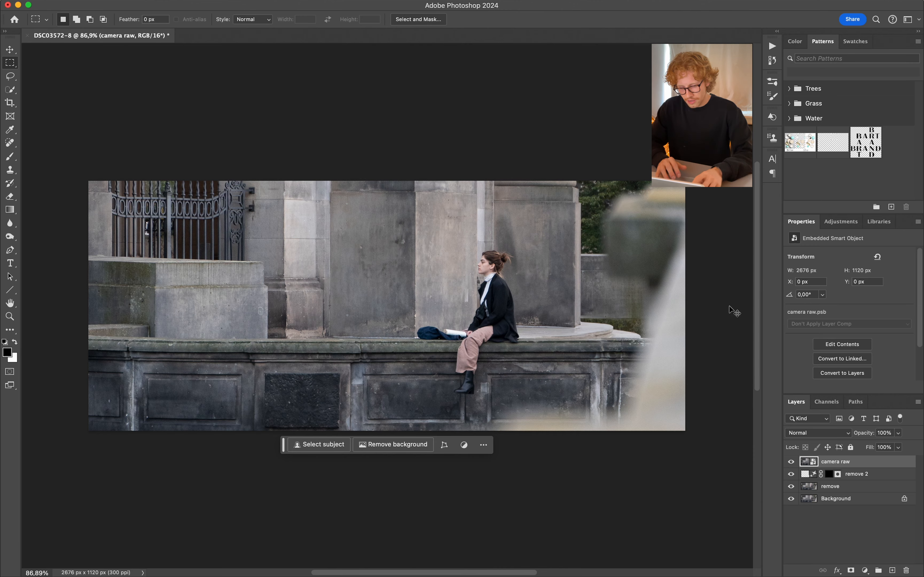
{"action": "key", "text": "shift+super+a"}
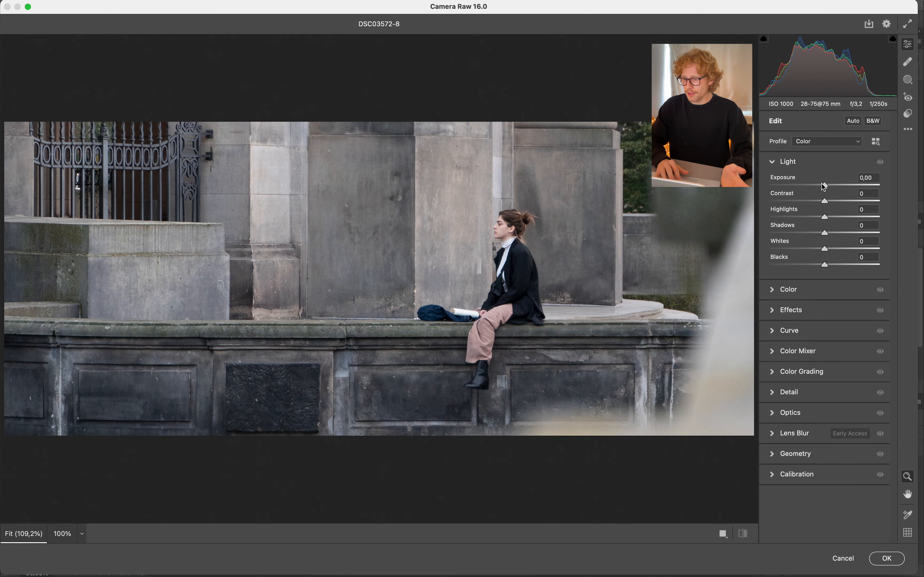
Set Exposure to -1.05 and Contrast to +58, and compare the photo before and after
{"action": "left_click_drag", "start_coordinate": [825, 187], "coordinate": [821, 189]}
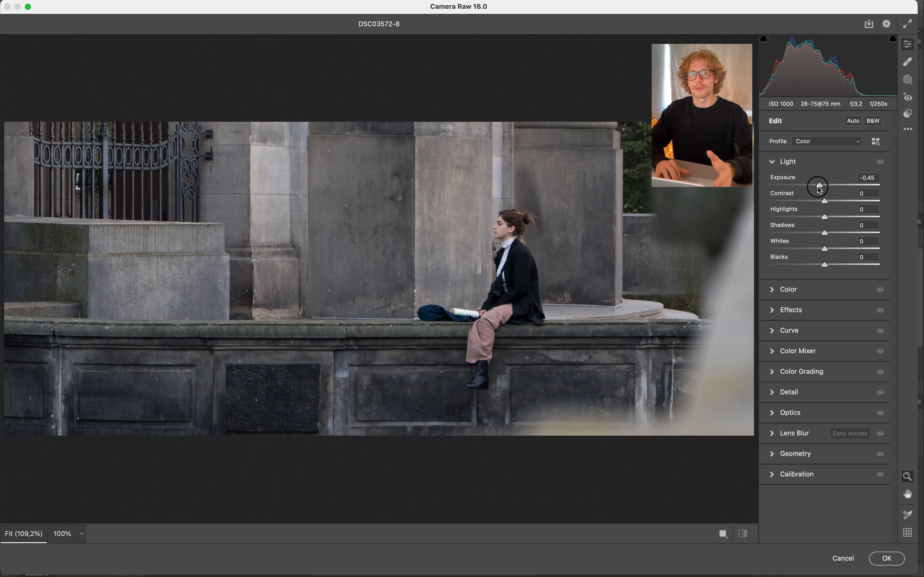
{"action": "left_click_drag", "start_coordinate": [820, 189], "coordinate": [820, 188]}
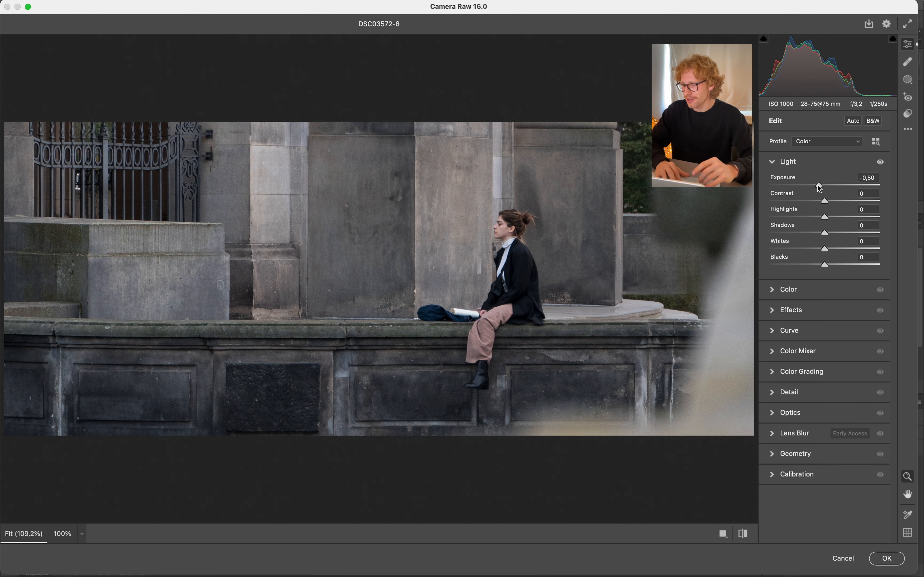
{"action": "left_click_drag", "start_coordinate": [820, 188], "coordinate": [860, 208]}
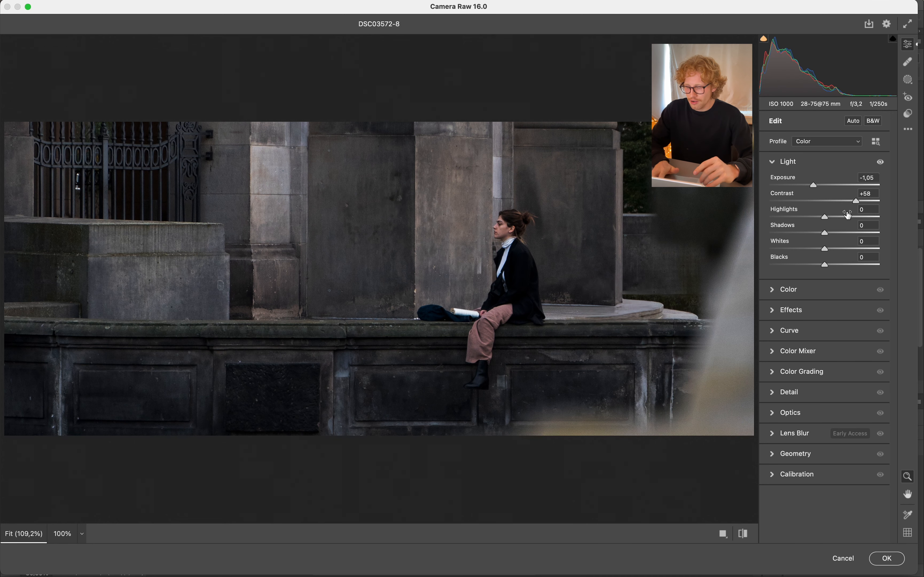
{"action": "key", "text": "backslash"}
{"action": "key", "text": "backslash"}
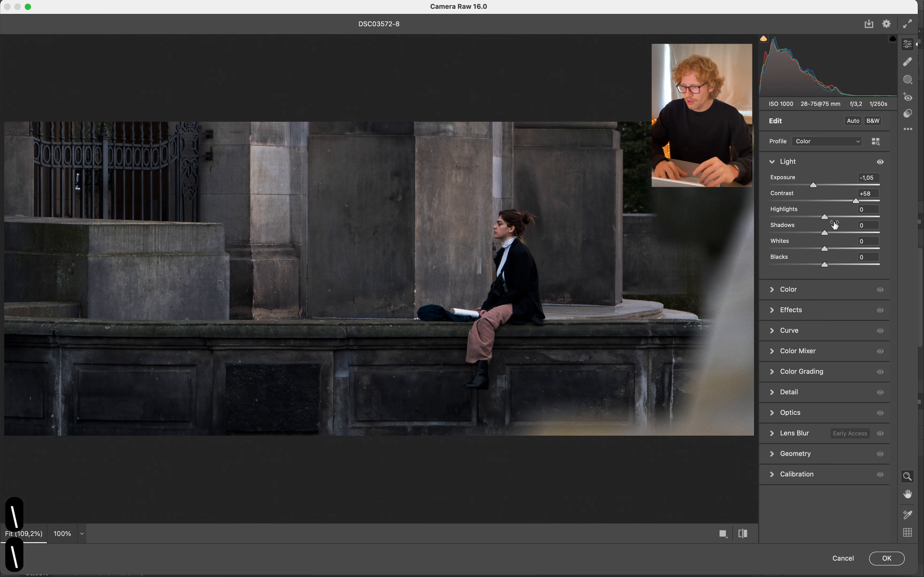
Set Highlights to +24, Shadows to -15 and Whites to +15, and compare the photo before and after
{"action": "left_click_drag", "start_coordinate": [825, 217], "coordinate": [820, 237]}
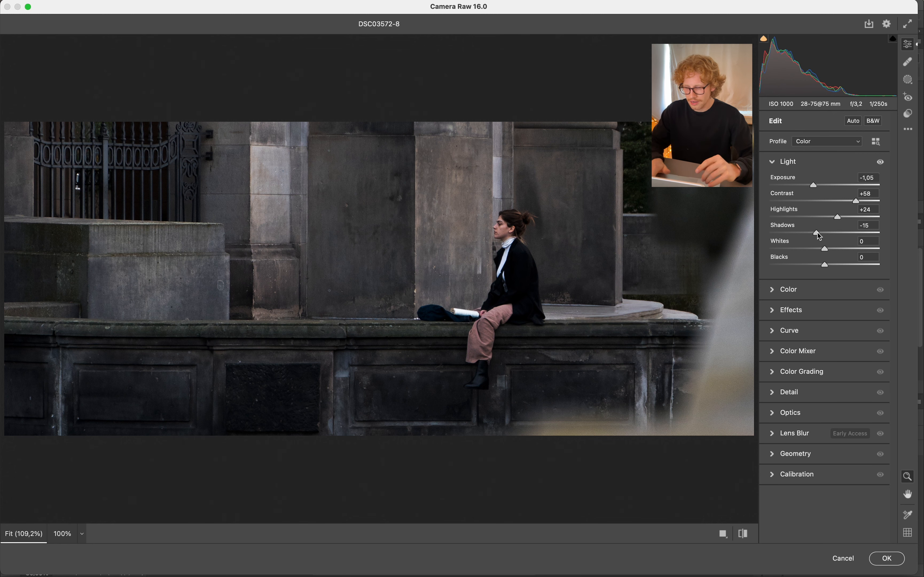
{"action": "key", "text": "backslash"}
{"action": "key", "text": "backslash"}
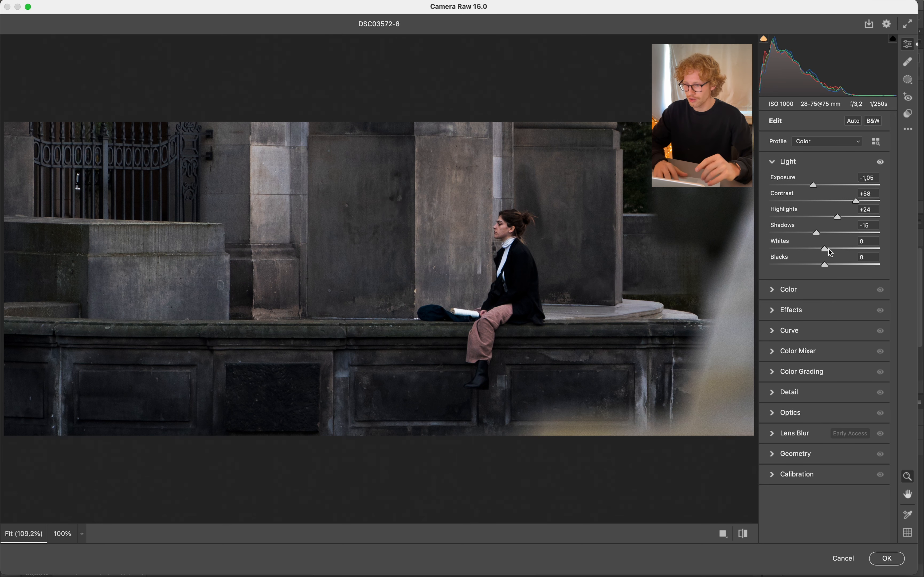
{"action": "left_click_drag", "start_coordinate": [828, 248], "coordinate": [835, 251]}
{"action": "key", "text": "backslash"}
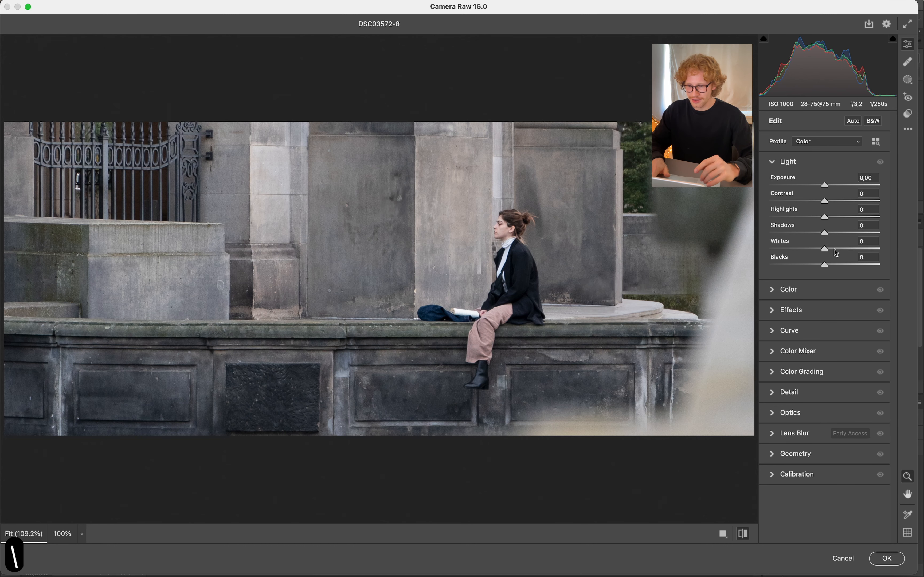
{"action": "key", "text": "backslash"}
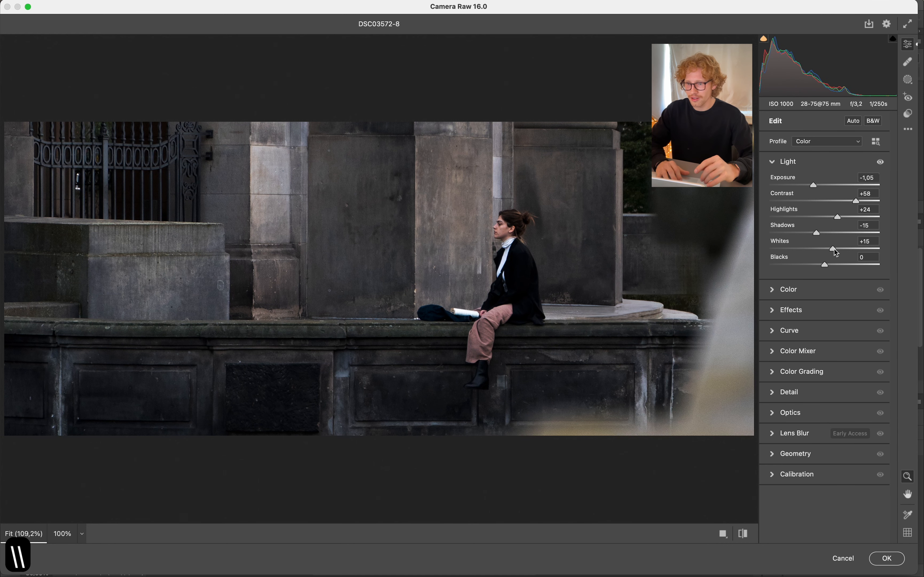
Set Temperature to -3, Tint to -14 and Vibrance to +25, and try a Saturation change but reset it to 0
{"action": "left_click", "coordinate": [778, 289]}
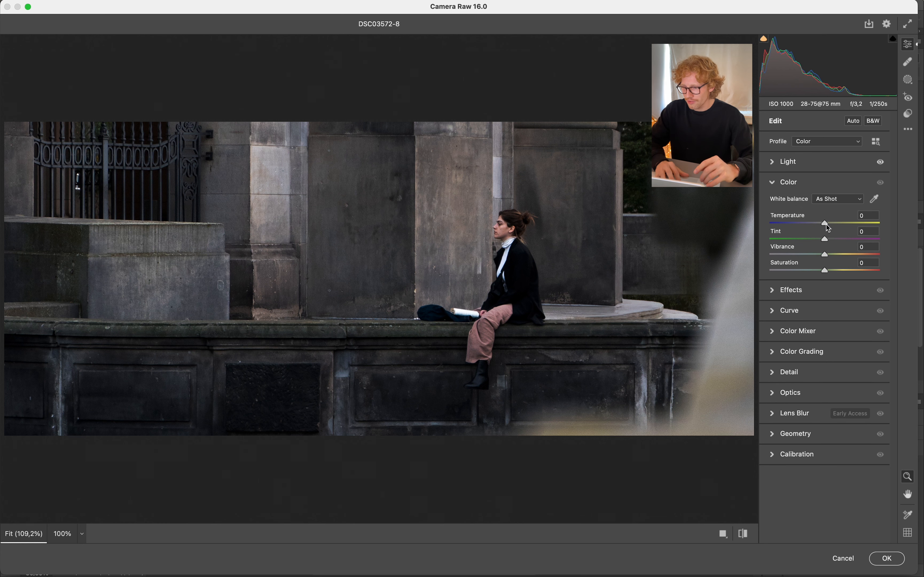
{"action": "left_click_drag", "start_coordinate": [826, 225], "coordinate": [841, 258]}
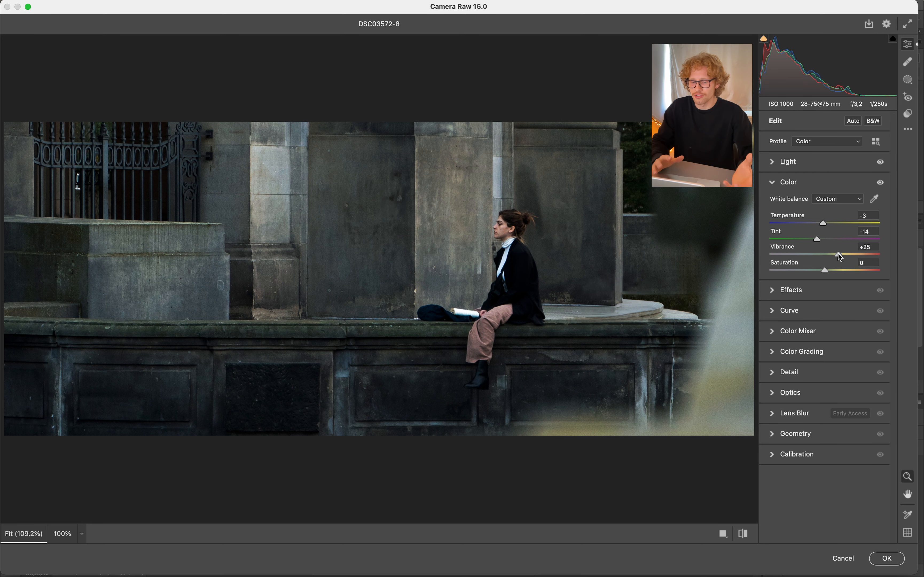
{"action": "left_click_drag", "start_coordinate": [826, 271], "coordinate": [854, 228]}
{"action": "double_click", "coordinate": [832, 271]}
Set Texture to +48 and Clarity to -51, and compare the photo with the effects off and on
{"action": "left_click", "coordinate": [776, 290]}
{"action": "left_click", "coordinate": [881, 205]}
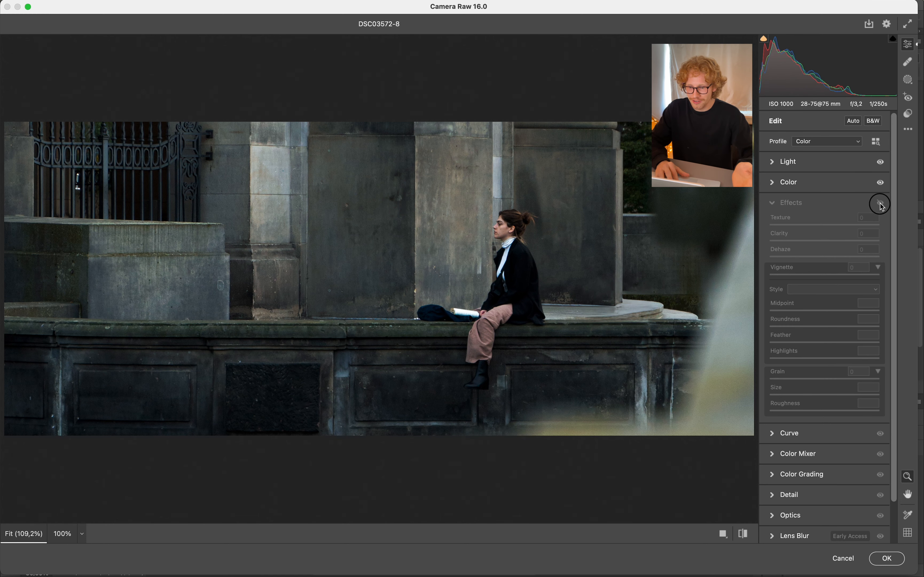
{"action": "left_click", "coordinate": [881, 205]}
{"action": "left_click", "coordinate": [881, 205]}
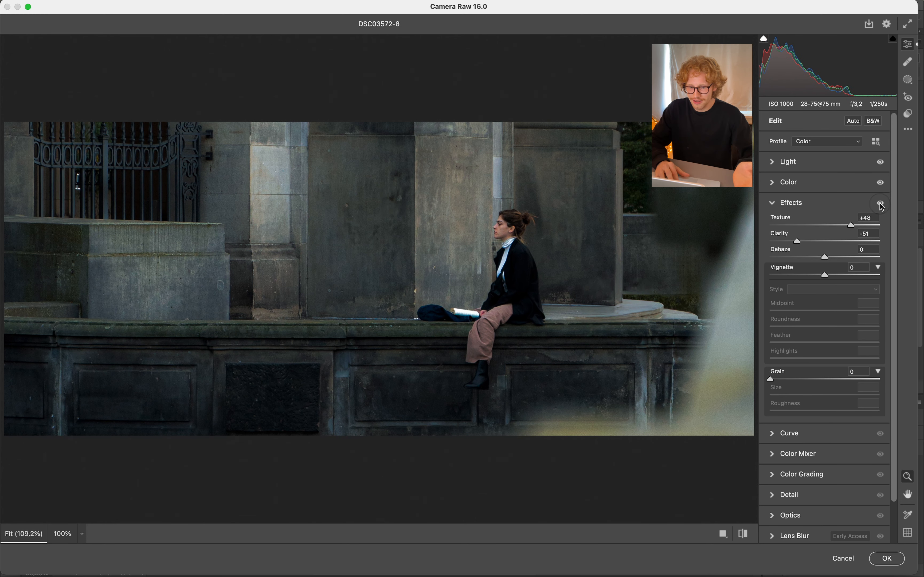
{"action": "left_click", "coordinate": [882, 205]}
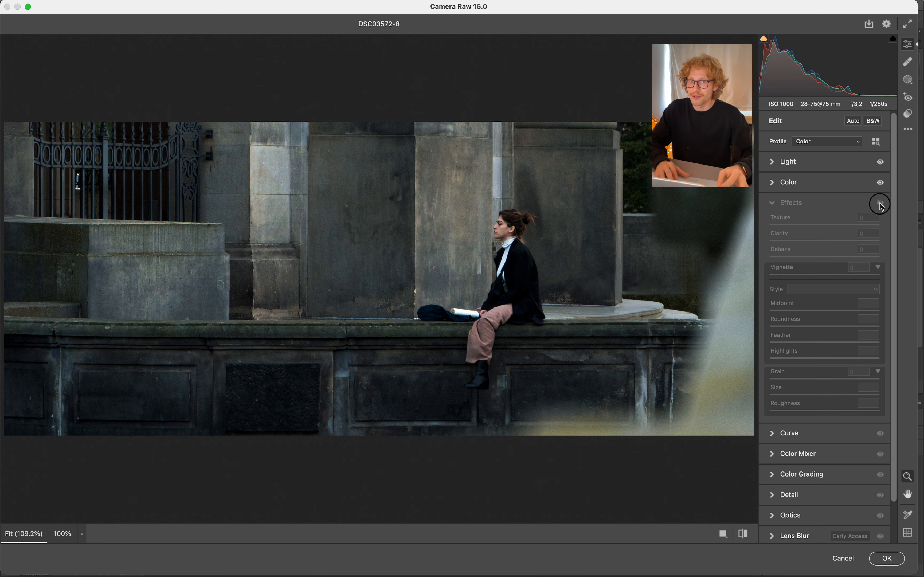
{"action": "left_click", "coordinate": [881, 205]}
{"action": "left_click", "coordinate": [882, 206]}
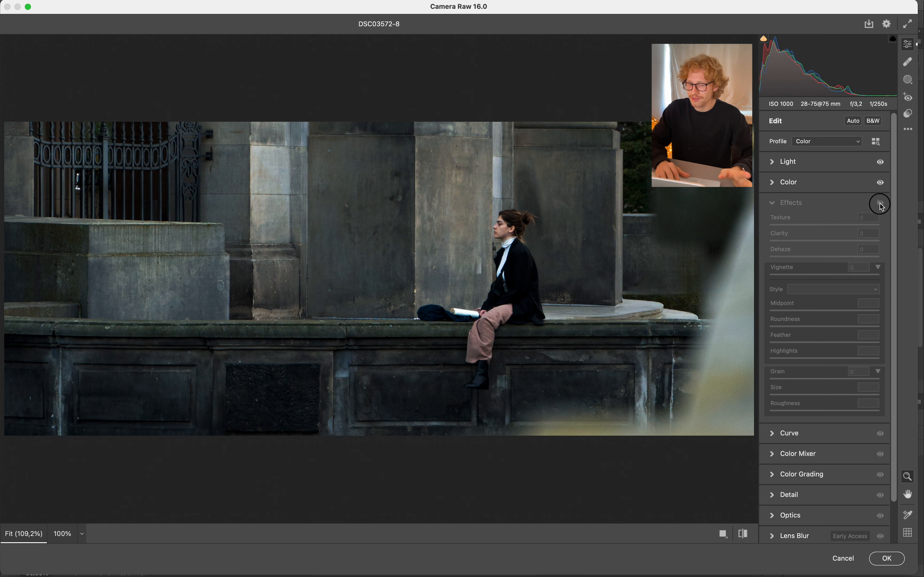
{"action": "left_click", "coordinate": [881, 206]}
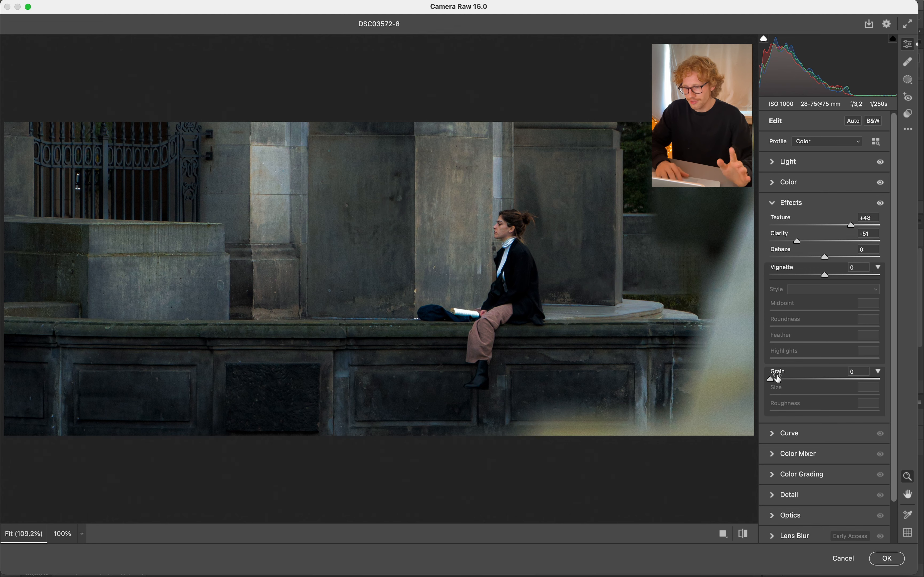
Set Noise Reduction to 20 and Color Noise Reduction to 15, check the woman up close, and apply the filter
{"action": "scroll", "coordinate": [778, 500], "scroll_direction": "down", "scroll_amount": 3}
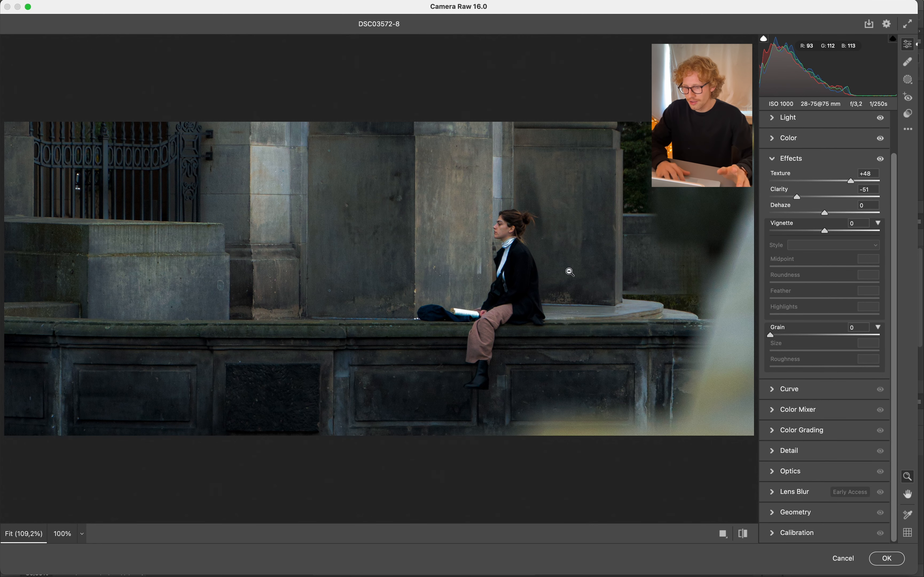
{"action": "left_click", "coordinate": [500, 229]}
{"action": "left_click", "coordinate": [500, 230]}
{"action": "scroll", "coordinate": [500, 230], "scroll_direction": "up", "scroll_amount": 5}
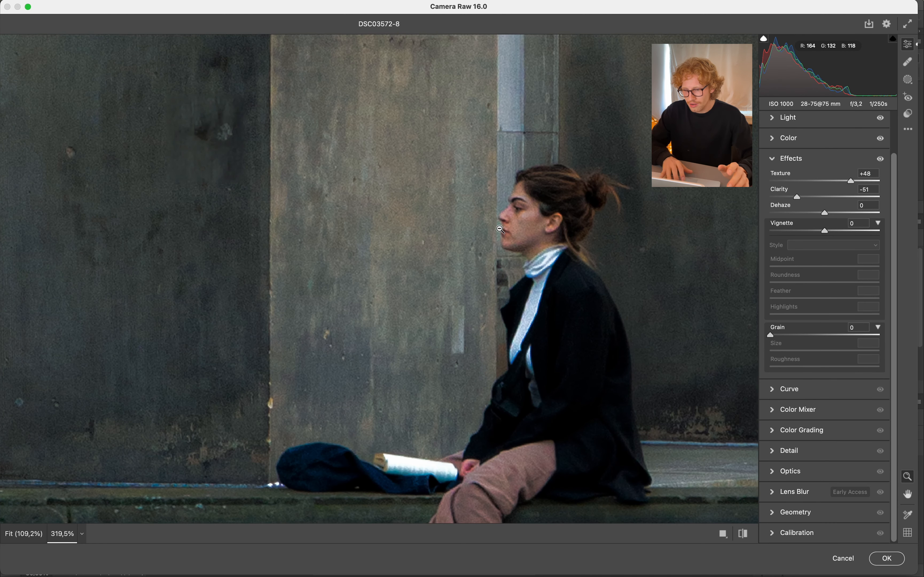
{"action": "left_click", "coordinate": [774, 452]}
{"action": "left_click_drag", "start_coordinate": [774, 382], "coordinate": [794, 381]}
{"action": "left_click_drag", "start_coordinate": [771, 436], "coordinate": [787, 438]}
{"action": "key", "text": "backslash"}
{"action": "key", "text": "backslash"}
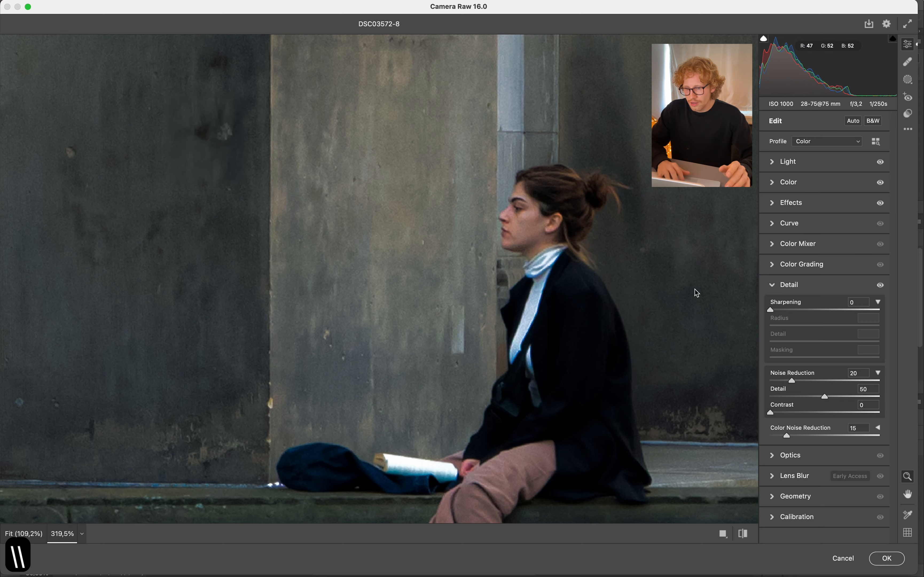
{"action": "left_click", "coordinate": [597, 267]}
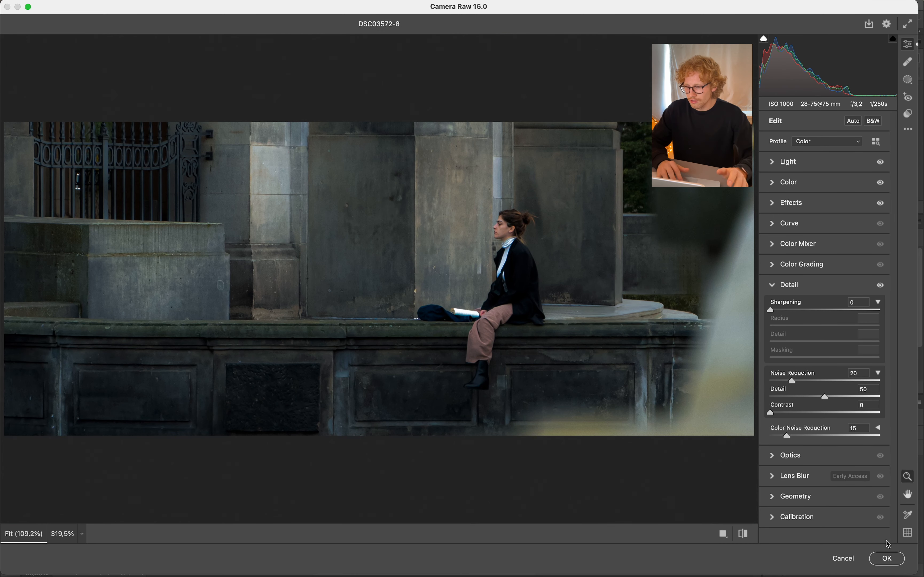
{"action": "left_click", "coordinate": [889, 559]}
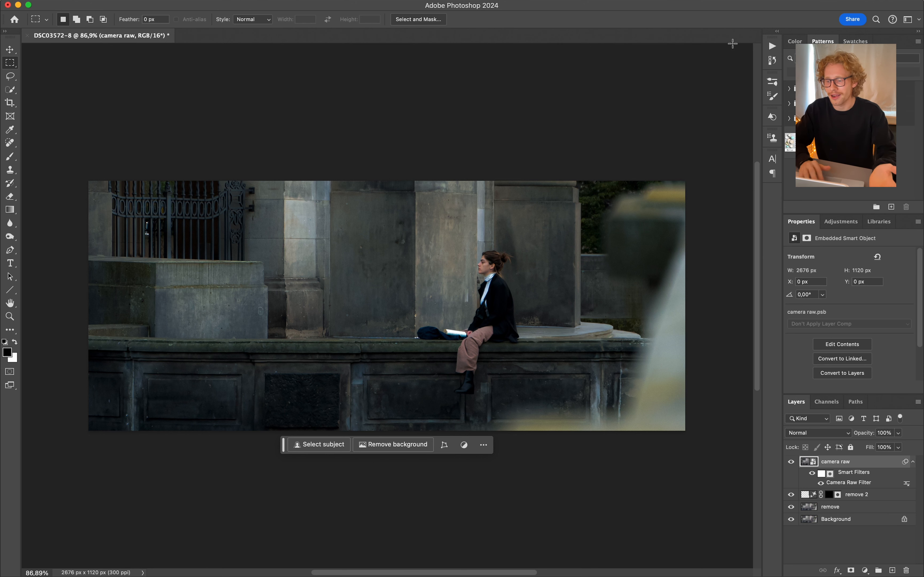
Check which reference preset the built-in display uses
{"action": "left_click", "coordinate": [719, 0]}
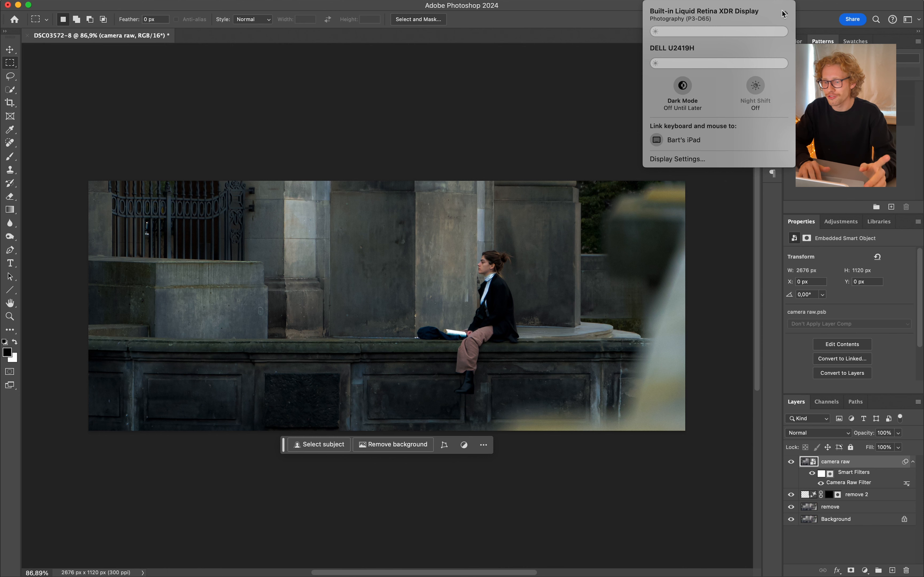
{"action": "left_click", "coordinate": [704, 14]}
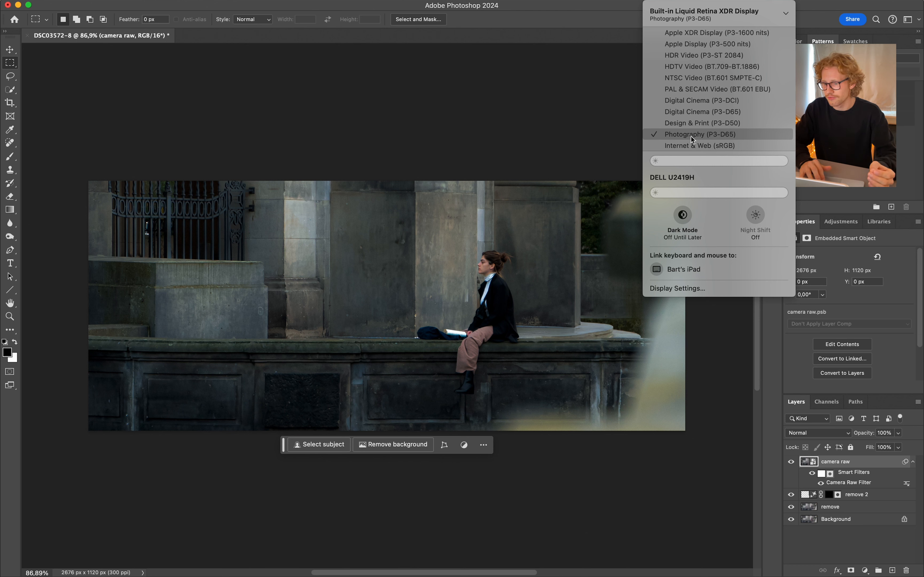
{"action": "left_click", "coordinate": [580, 129]}
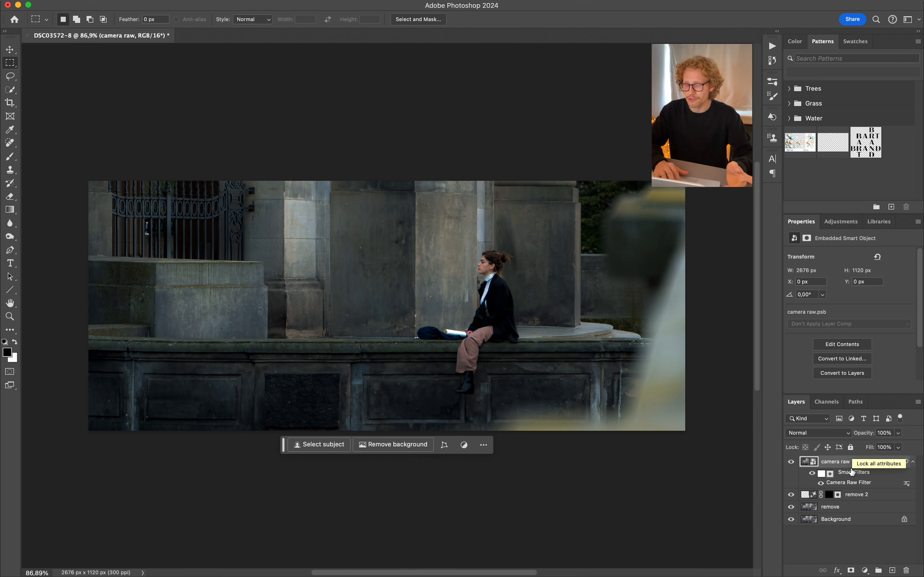
Reopen the Camera Raw smart filter of the "camera raw" layer to review its settings, and close it again
{"action": "double_click", "coordinate": [851, 484]}
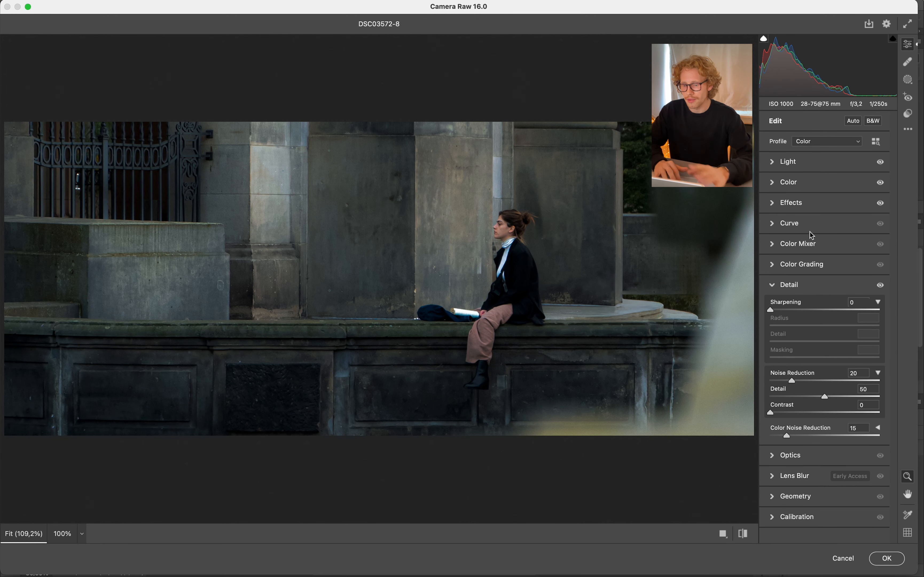
{"action": "left_click", "coordinate": [887, 558]}
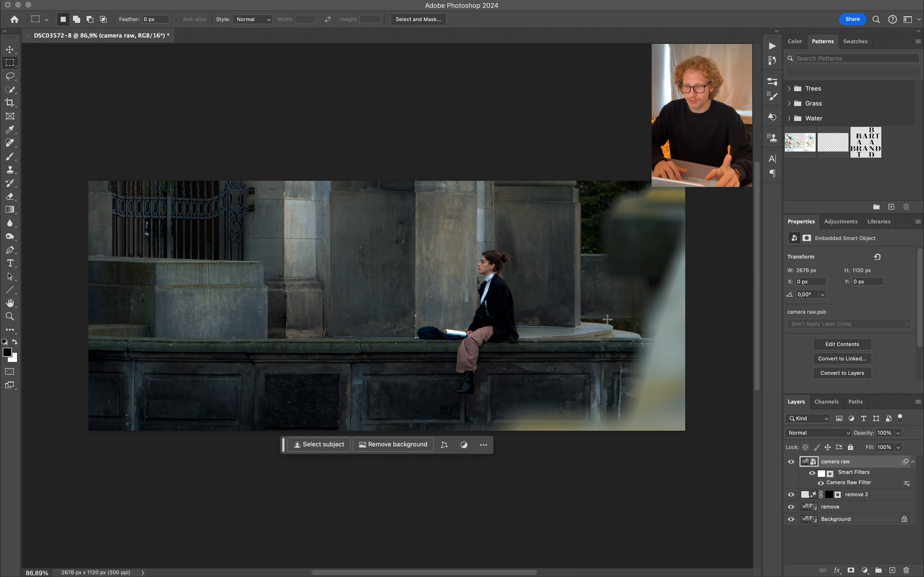
Stamp all visible layers onto a new top layer and select the woman with Select Subject set to Cloud (Detailed results)
{"action": "key", "text": "alt+shift+super+n"}
{"action": "key", "text": "alt+shift+super+e"}
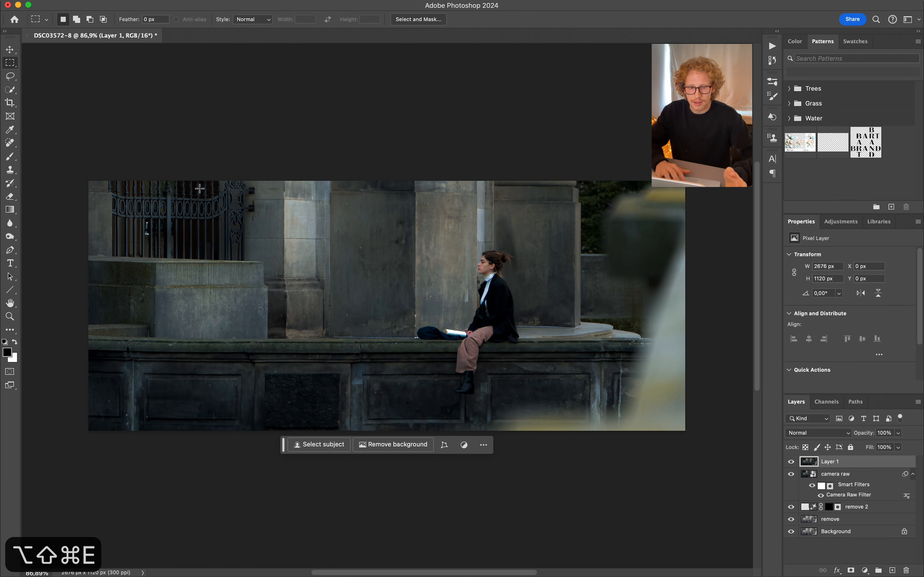
{"action": "left_click", "coordinate": [12, 93]}
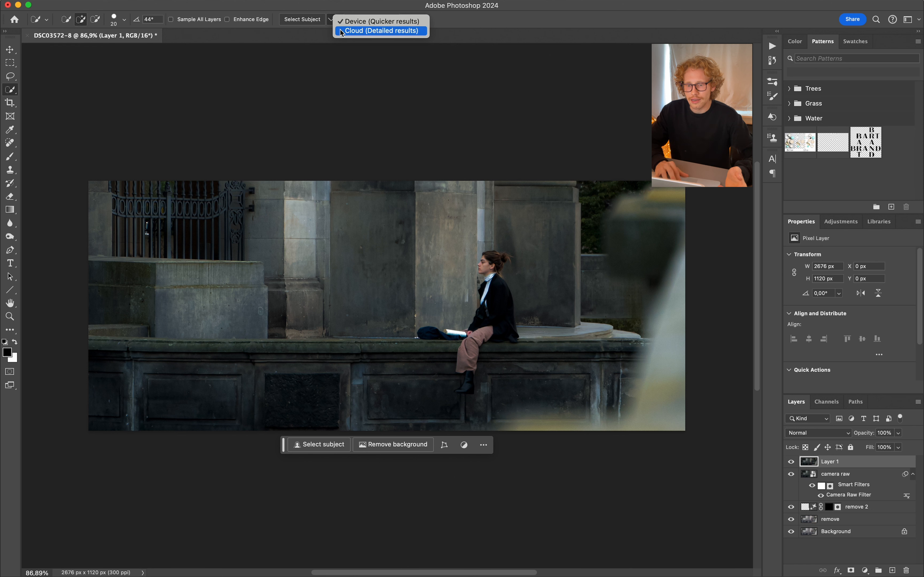
{"action": "left_click", "coordinate": [349, 32]}
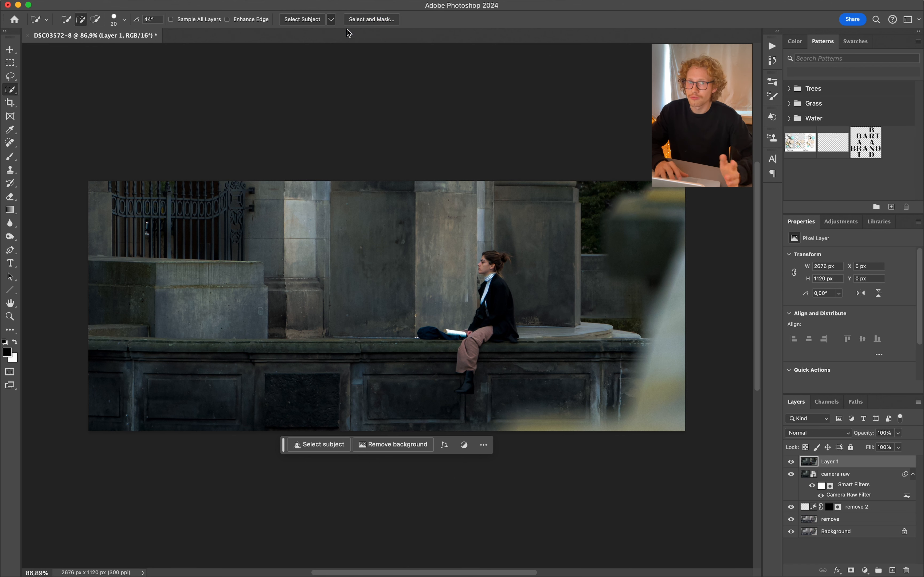
{"action": "left_click", "coordinate": [311, 23]}
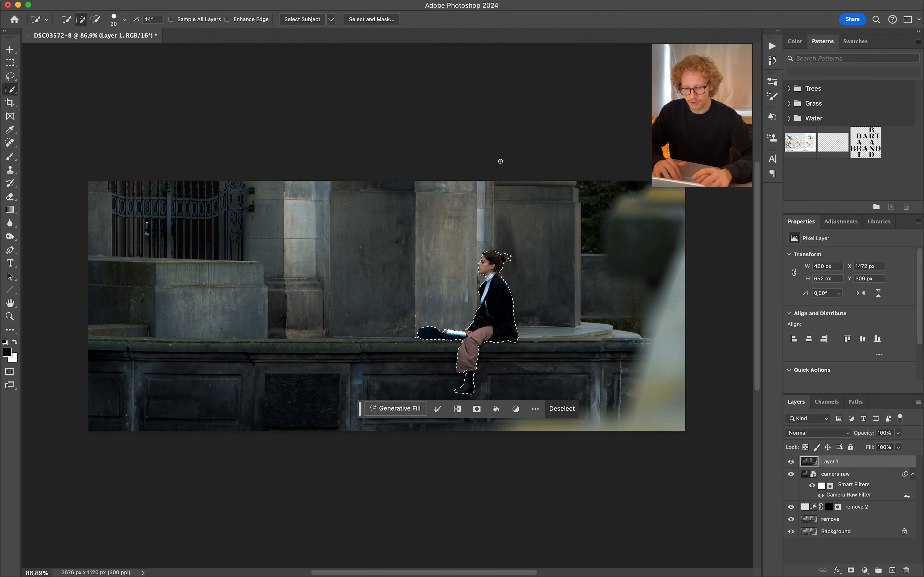
Open the selected woman in the Camera Raw filter and set Highlights to +26 and Shadows to +25
{"action": "key", "text": "super+shift+a"}
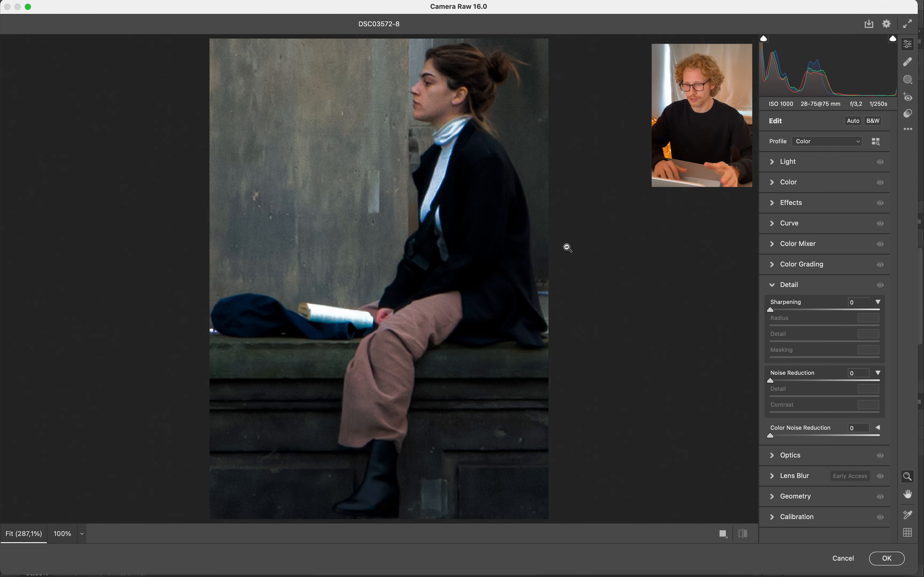
{"action": "left_click", "coordinate": [788, 161]}
{"action": "left_click_drag", "start_coordinate": [826, 217], "coordinate": [838, 233]}
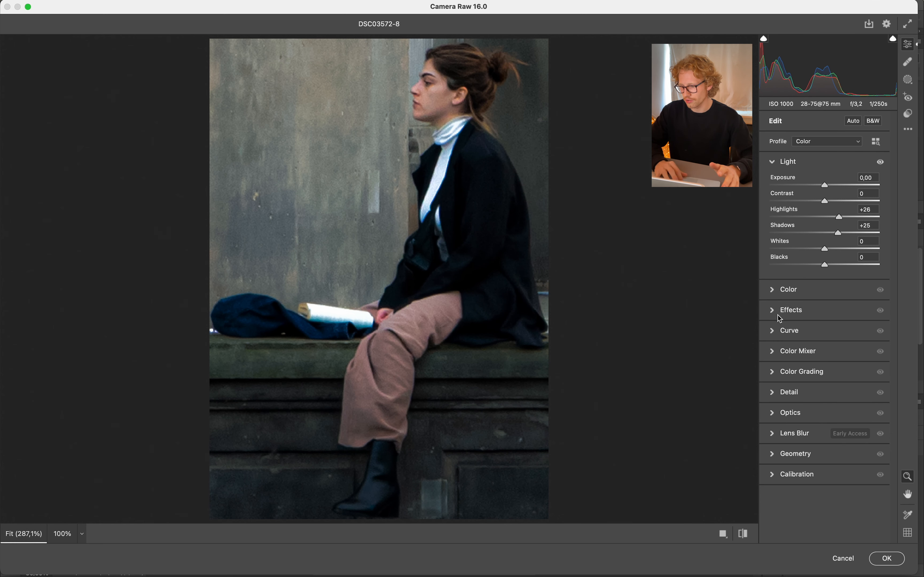
Set the Color Mixer saturation of Blues to -25 and Oranges to +19, and apply the filter to the woman
{"action": "left_click", "coordinate": [773, 351]}
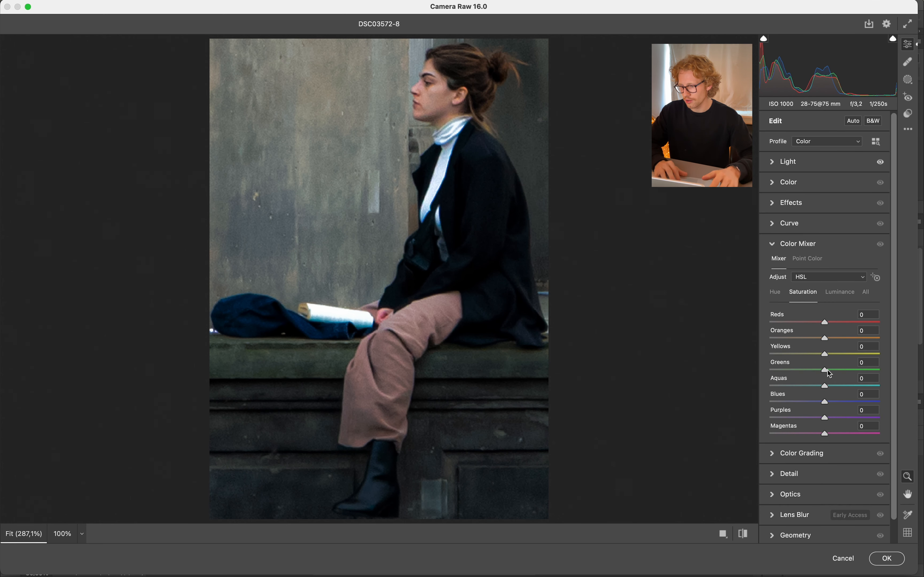
{"action": "mouse_move", "coordinate": [825, 401]}
{"action": "left_mouse_down"}
{"action": "mouse_move", "coordinate": [808, 402]}
{"action": "mouse_move", "coordinate": [846, 397]}
{"action": "mouse_move", "coordinate": [812, 407]}
{"action": "left_mouse_up"}
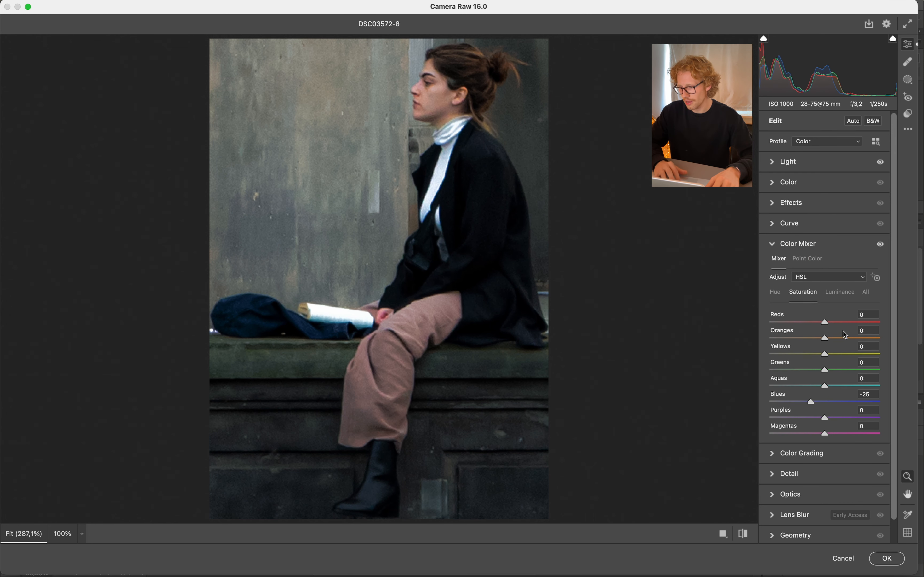
{"action": "left_click_drag", "start_coordinate": [828, 341], "coordinate": [836, 341]}
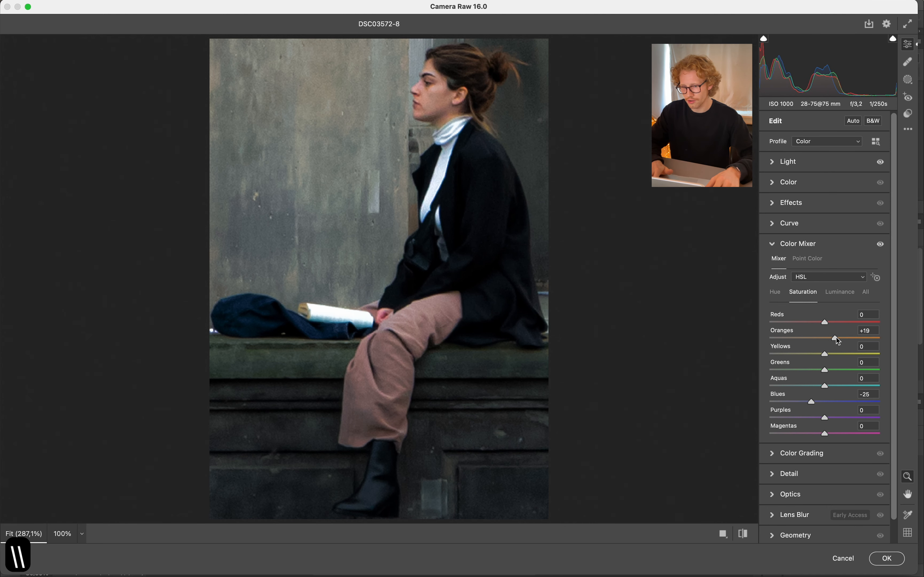
{"action": "left_click", "coordinate": [888, 559]}
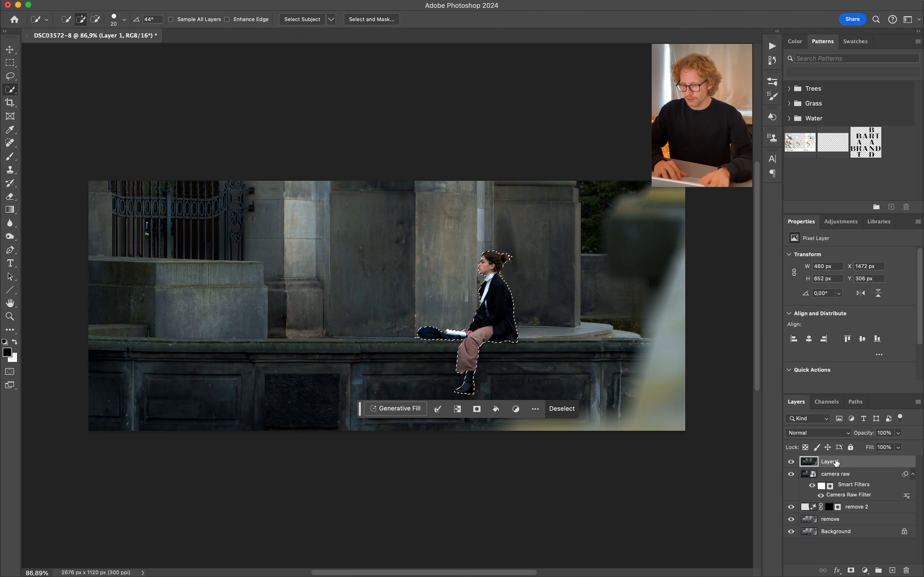
Rename the stamped layer containing the woman's adjustments to "subject"
{"action": "double_click", "coordinate": [836, 461]}
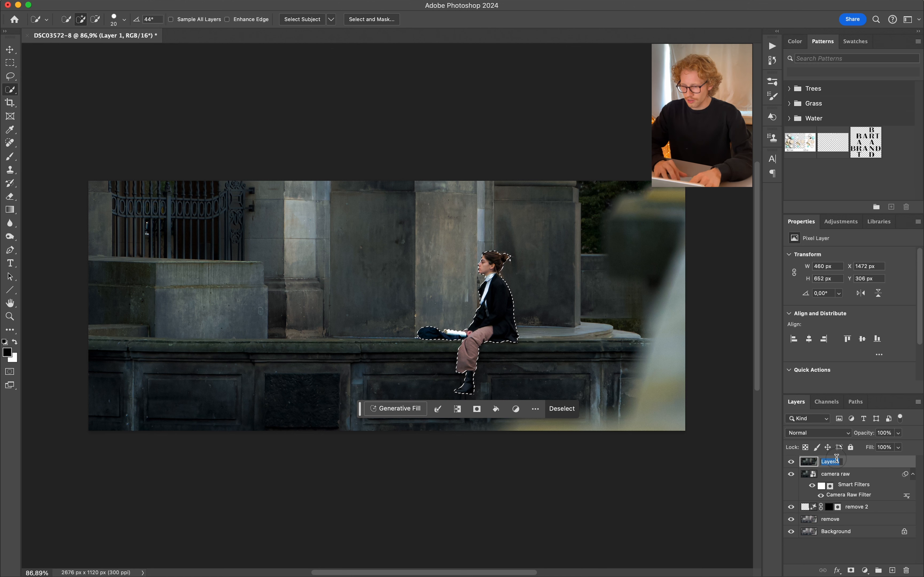
{"action": "type", "text": "subject"}
{"action": "key", "text": "Return"}
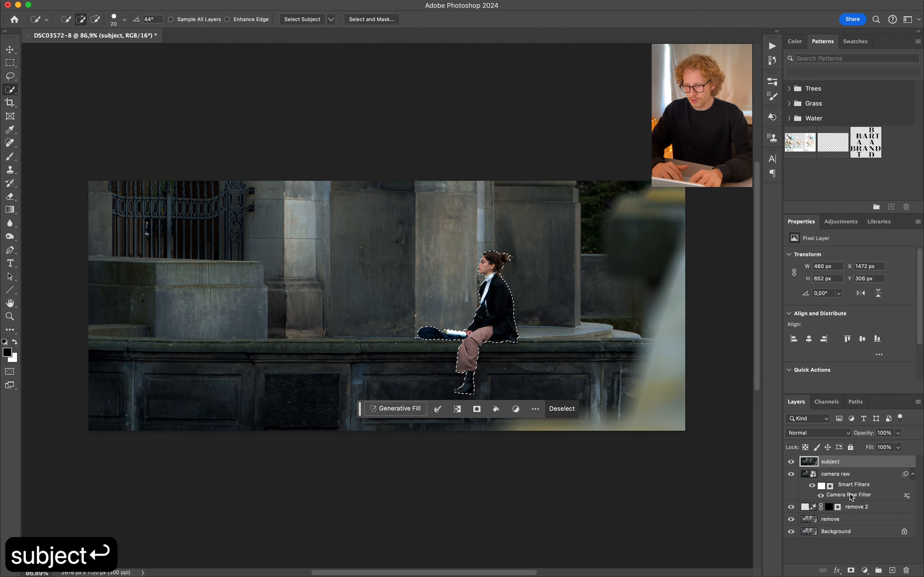
Stamp all visible layers onto a new top layer and rename that layer "final touches"
{"action": "key", "text": "alt+shift+super+n"}
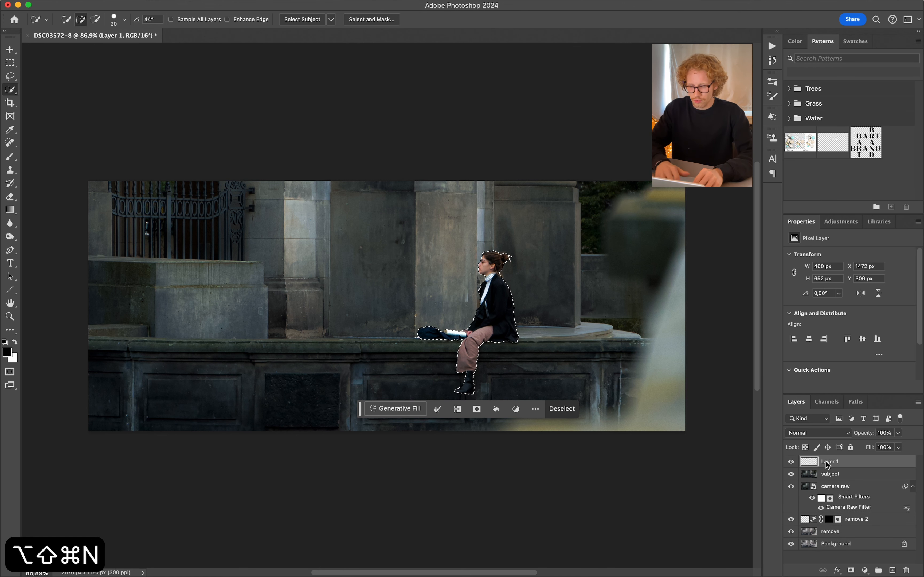
{"action": "key", "text": "alt+shift+super+e"}
{"action": "double_click", "coordinate": [829, 461]}
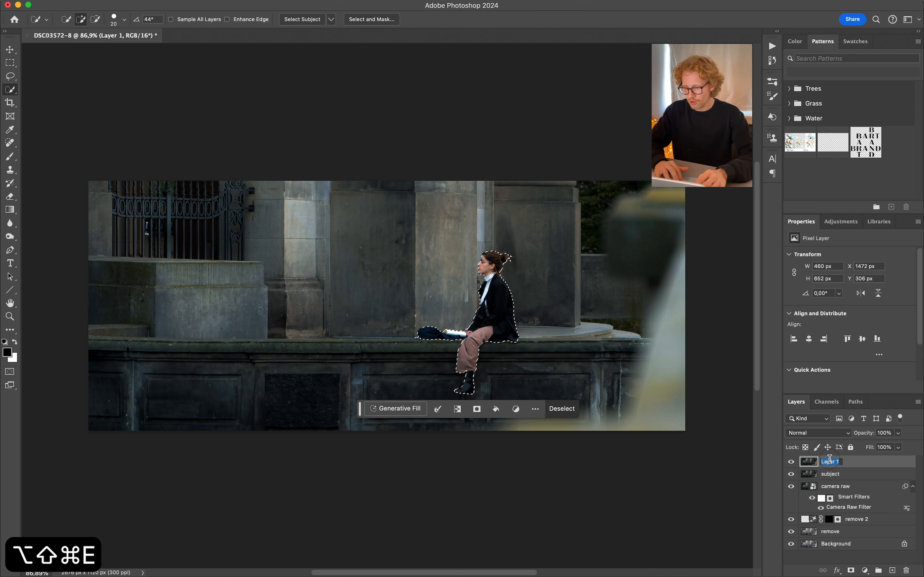
{"action": "type", "text": "cae"}
{"action": "key", "text": "BackSpace"}
{"action": "key", "text": "BackSpace"}
{"action": "key", "text": "BackSpace"}
{"action": "key", "text": "BackSpace"}
{"action": "type", "text": "fina"}
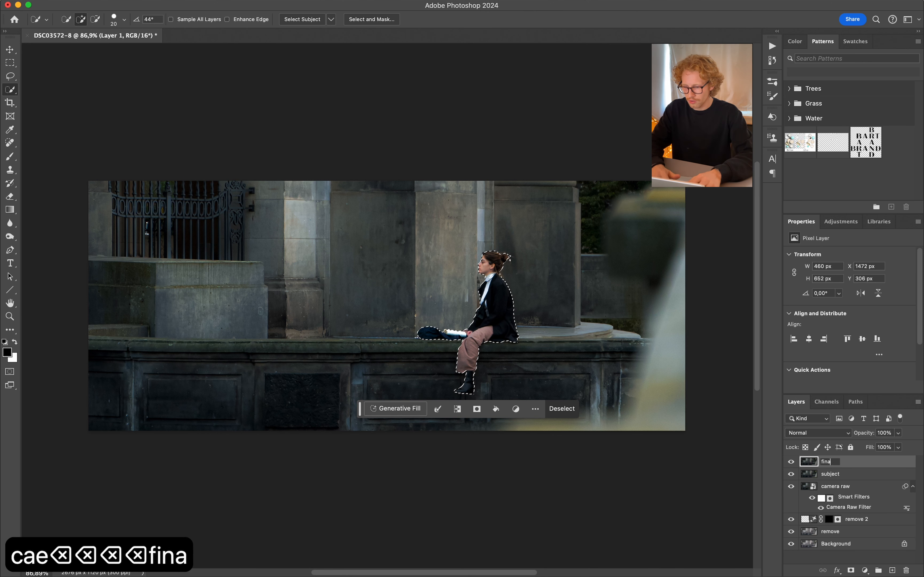
{"action": "type", "text": "l touches"}
{"action": "key", "text": "Return"}
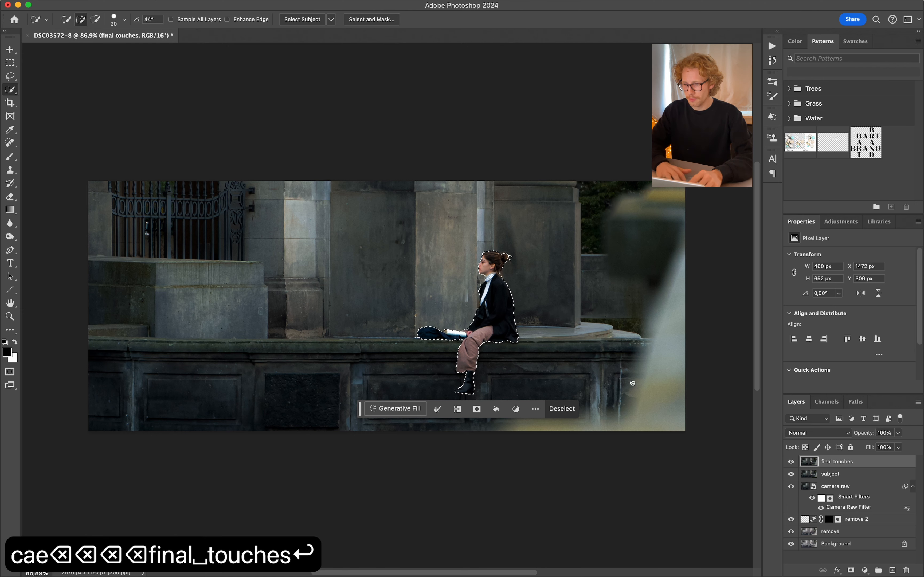
Clear the selection around the woman and convert the "final touches" layer to a smart object
{"action": "scroll", "coordinate": [632, 382], "scroll_direction": "down", "scroll_amount": 1}
{"action": "left_click", "coordinate": [562, 408]}
{"action": "right_click", "coordinate": [851, 462]}
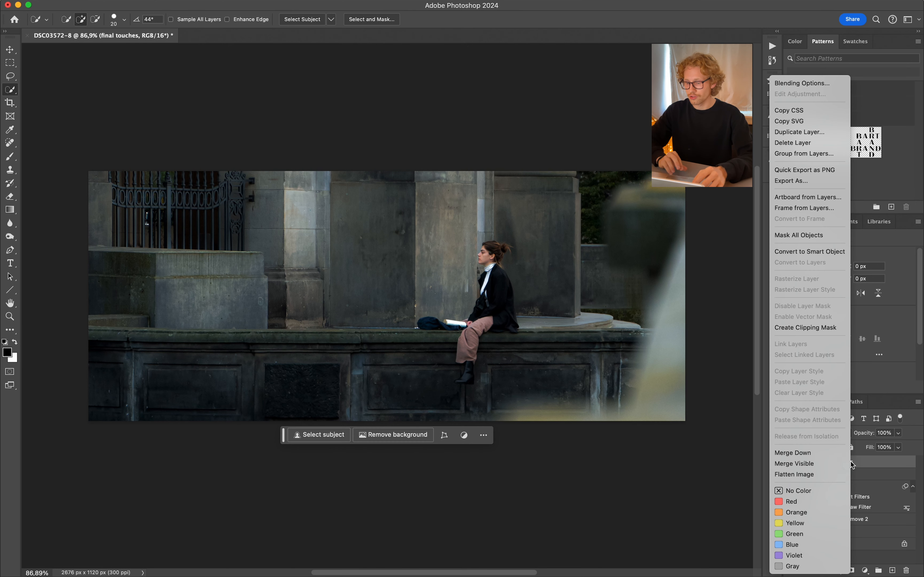
{"action": "left_click", "coordinate": [807, 253]}
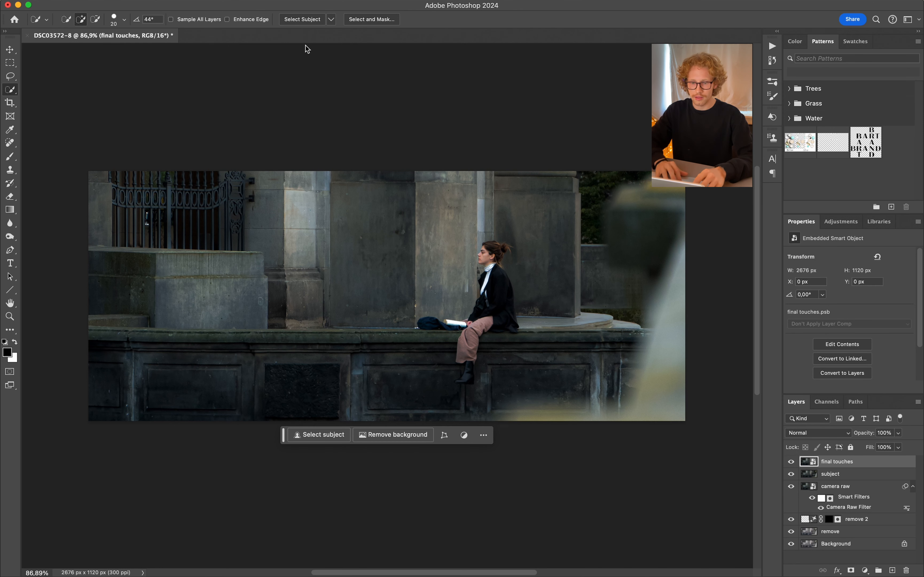
Open the layer in Camera Raw and set Exposure -0.70, Contrast +3, Highlights +72, Shadows +92, Whites +16 and Blacks +31
{"action": "key", "text": "shift+super+a"}
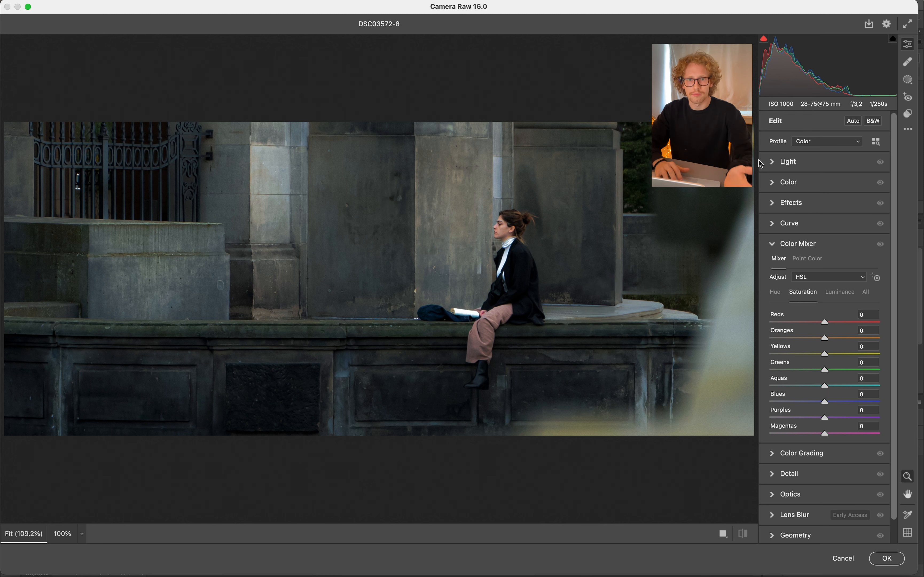
{"action": "left_click", "coordinate": [773, 161]}
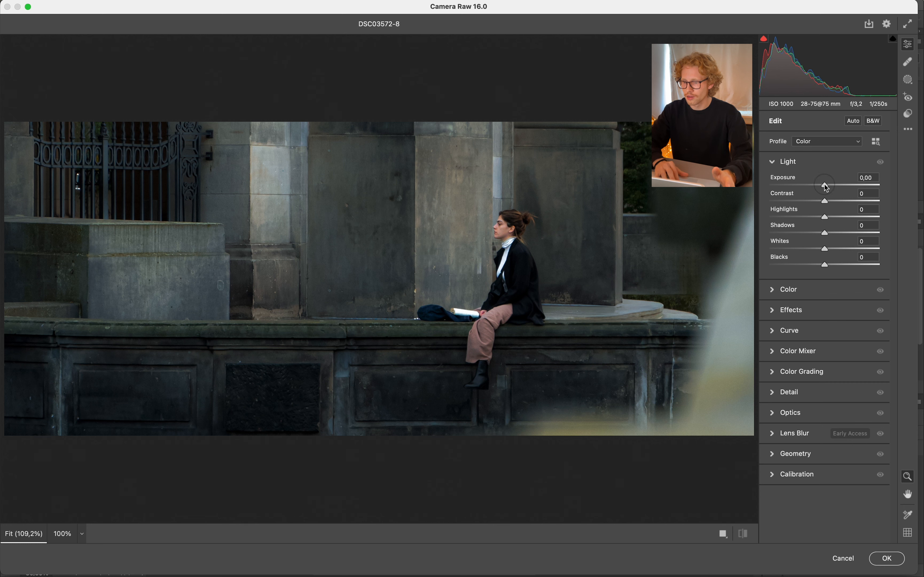
{"action": "left_click_drag", "start_coordinate": [826, 187], "coordinate": [865, 222]}
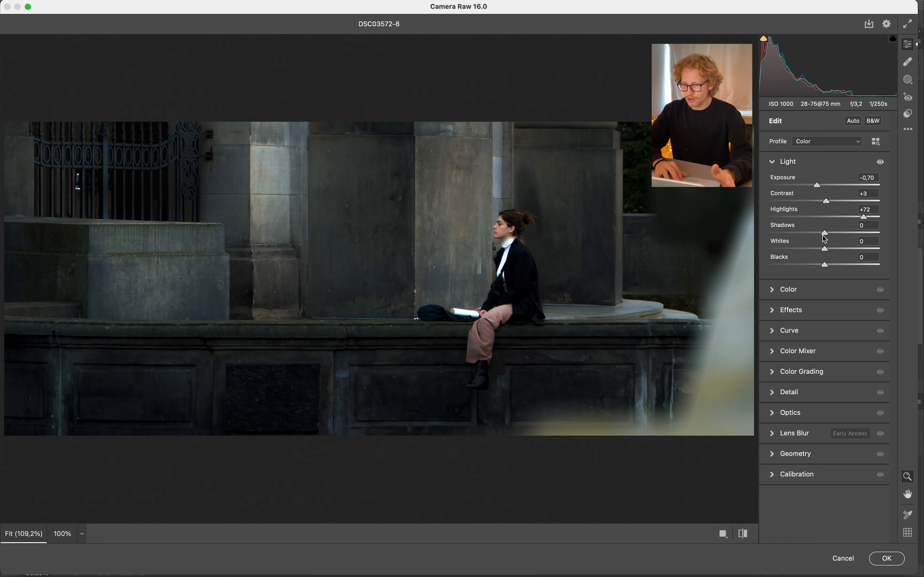
{"action": "left_click_drag", "start_coordinate": [825, 237], "coordinate": [843, 266]}
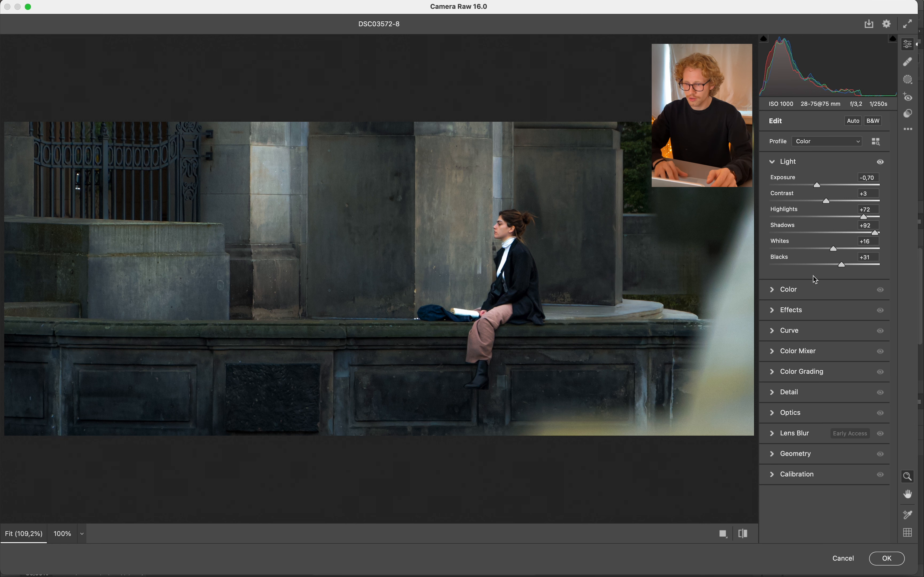
Set the Camera Raw effects to Texture -7, Clarity +25 and Dehaze +25
{"action": "left_click", "coordinate": [775, 292]}
{"action": "left_click", "coordinate": [775, 291]}
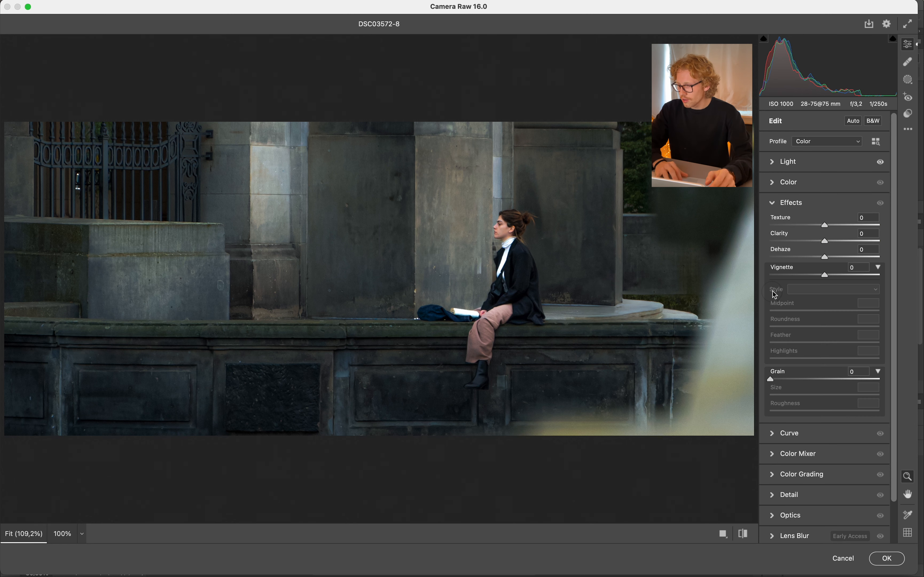
{"action": "left_click_drag", "start_coordinate": [826, 245], "coordinate": [819, 226]}
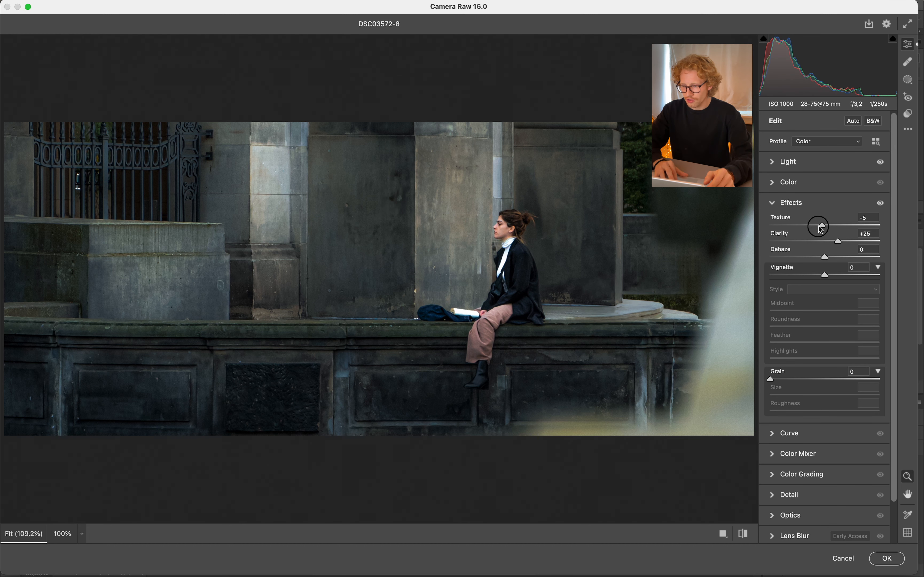
{"action": "left_click", "coordinate": [263, 270]}
{"action": "scroll", "coordinate": [263, 269], "scroll_direction": "up", "scroll_amount": 3}
{"action": "scroll", "coordinate": [262, 268], "scroll_direction": "left", "scroll_amount": 3}
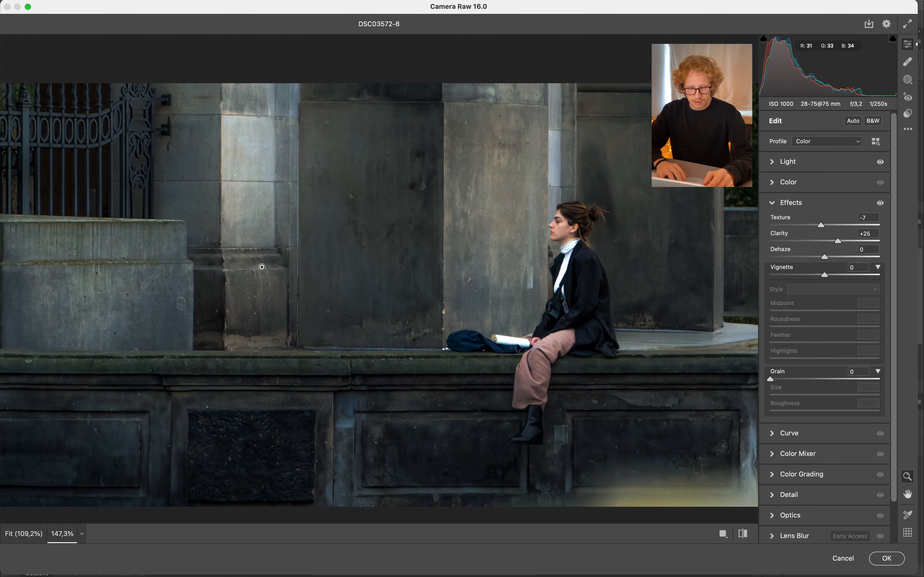
{"action": "scroll", "coordinate": [263, 268], "scroll_direction": "down", "scroll_amount": 3}
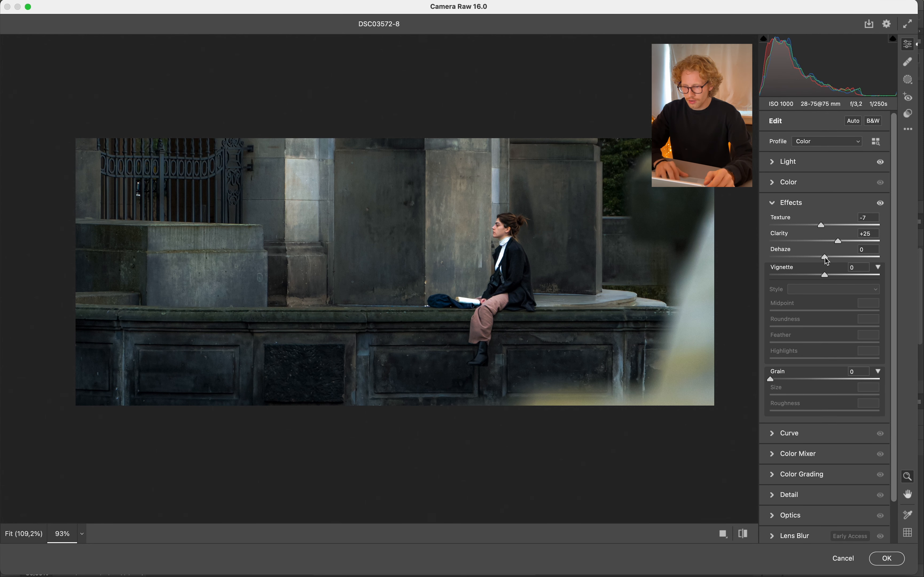
{"action": "left_click_drag", "start_coordinate": [825, 258], "coordinate": [841, 273]}
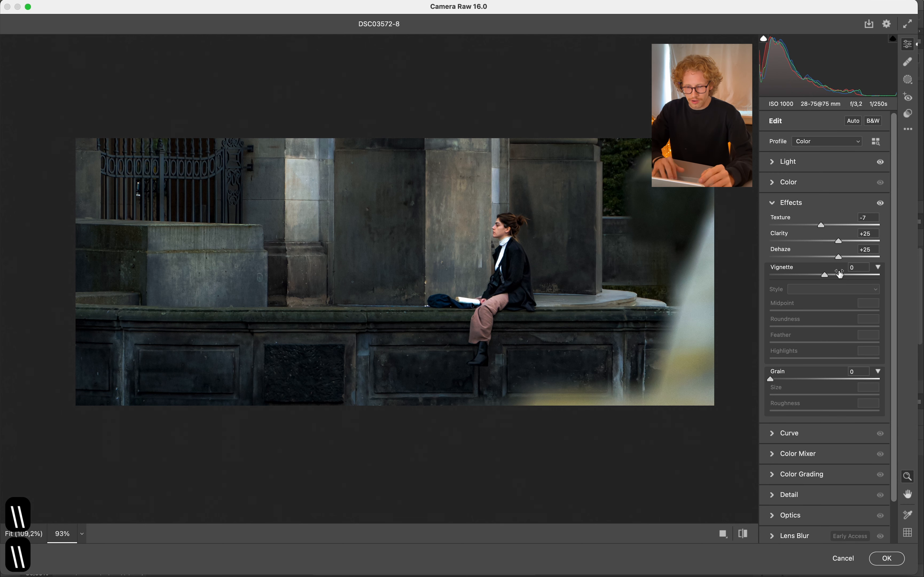
Set the Color Mixer hues to Reds +3, Oranges +4, Yellows -23, Greens -66 and Aquas -66
{"action": "left_click", "coordinate": [772, 187]}
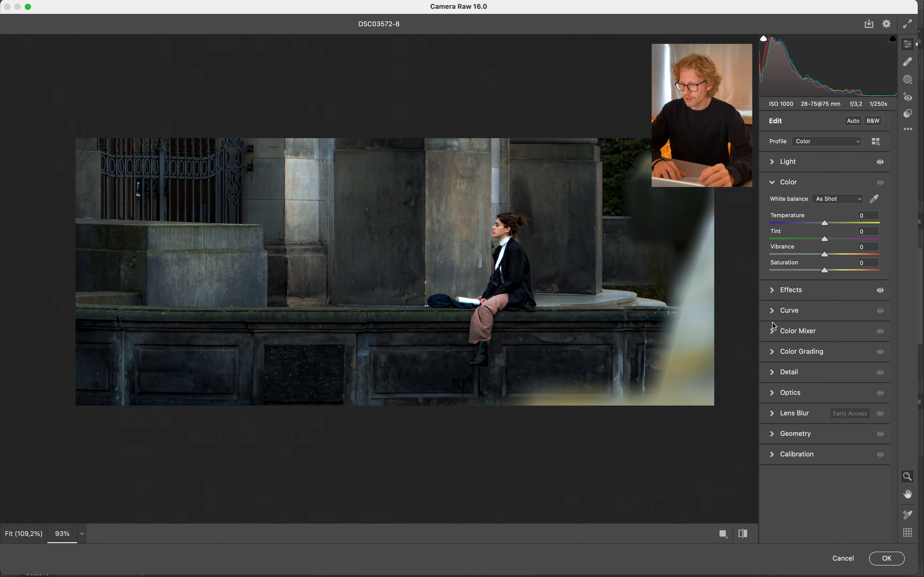
{"action": "left_click", "coordinate": [773, 291]}
{"action": "left_click", "coordinate": [773, 205]}
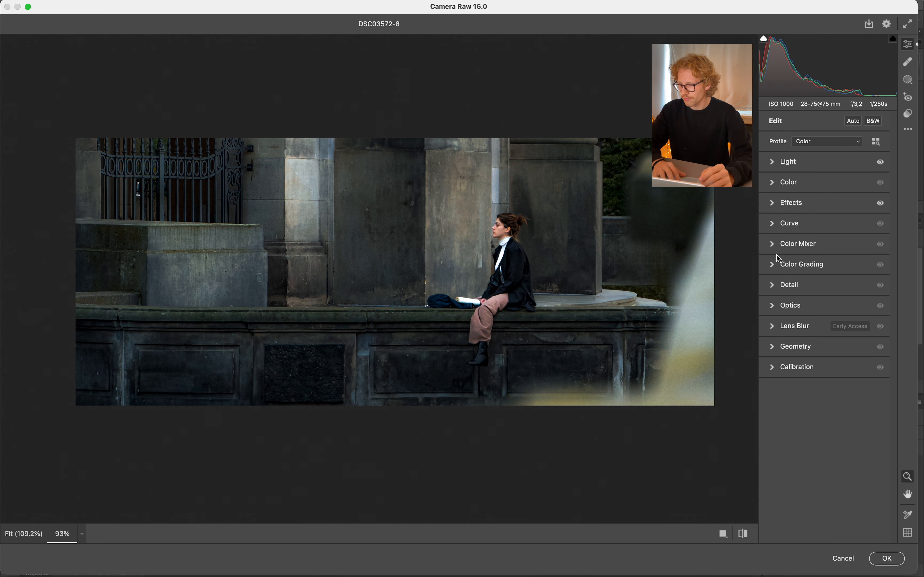
{"action": "left_click", "coordinate": [773, 244]}
{"action": "left_click", "coordinate": [828, 300]}
{"action": "left_click_drag", "start_coordinate": [827, 300], "coordinate": [814, 335]}
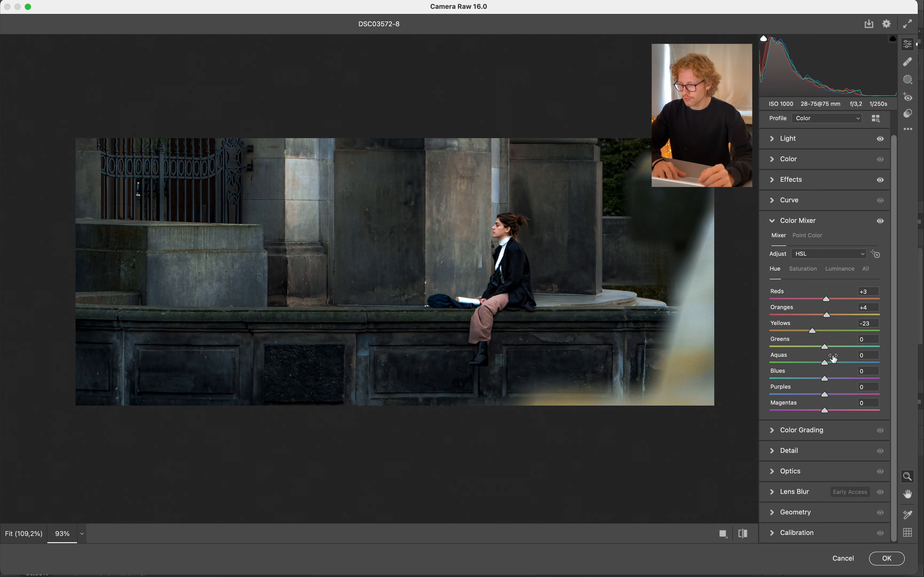
{"action": "left_click_drag", "start_coordinate": [825, 347], "coordinate": [789, 364]}
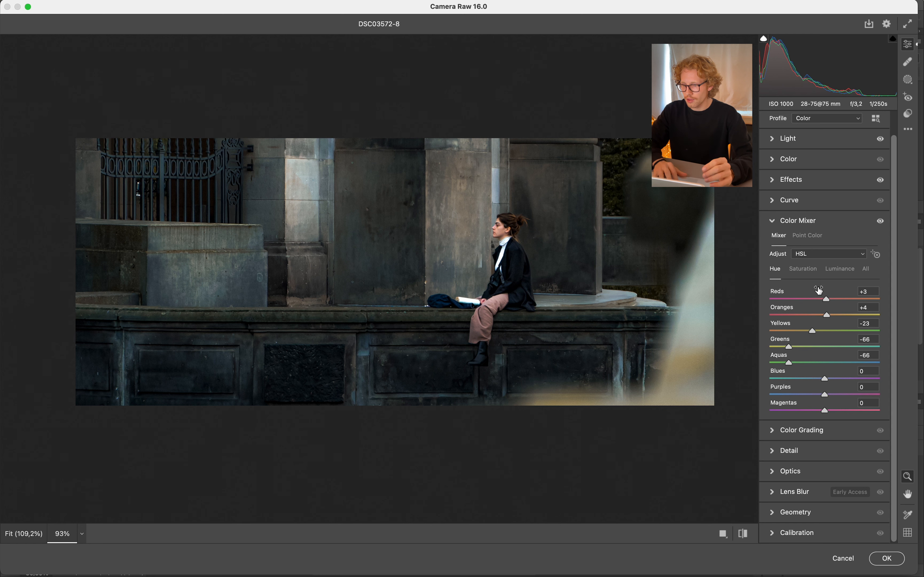
Set the Color Mixer saturation of Blues to -33 and Purples to -29, and apply the Camera Raw filter
{"action": "left_click", "coordinate": [810, 275]}
{"action": "left_click_drag", "start_coordinate": [825, 382], "coordinate": [807, 378]}
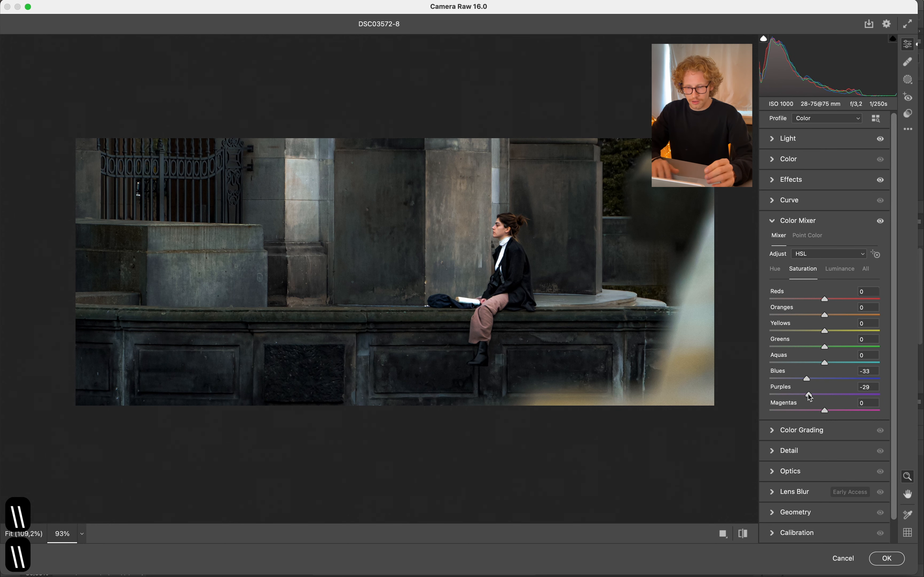
{"action": "left_click", "coordinate": [887, 558]}
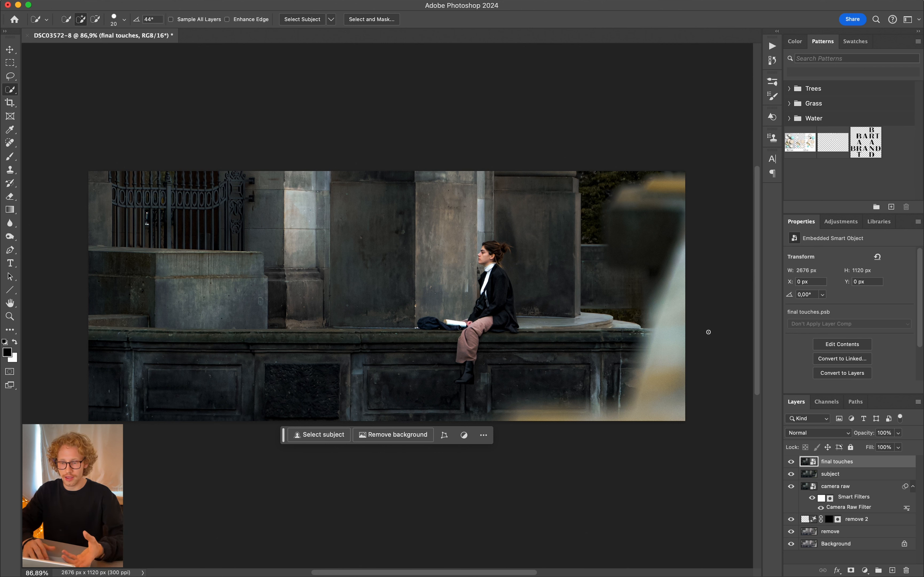
Export the image as a PNG at 2676 x 1120 px to the Downloads folder under the name DSC03572-8
{"action": "left_click", "coordinate": [121, 0]}
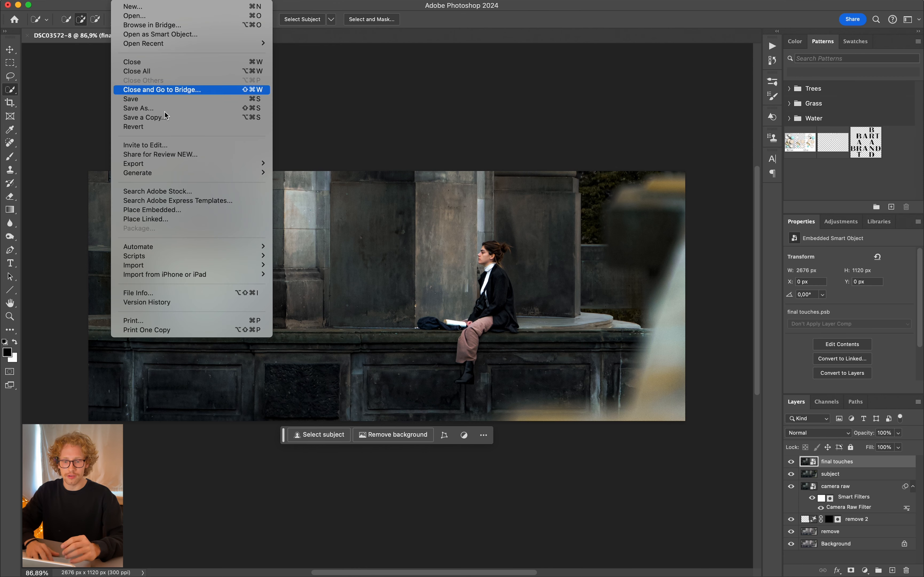
{"action": "mouse_move", "coordinate": [243, 162]}
{"action": "left_click", "coordinate": [305, 173]}
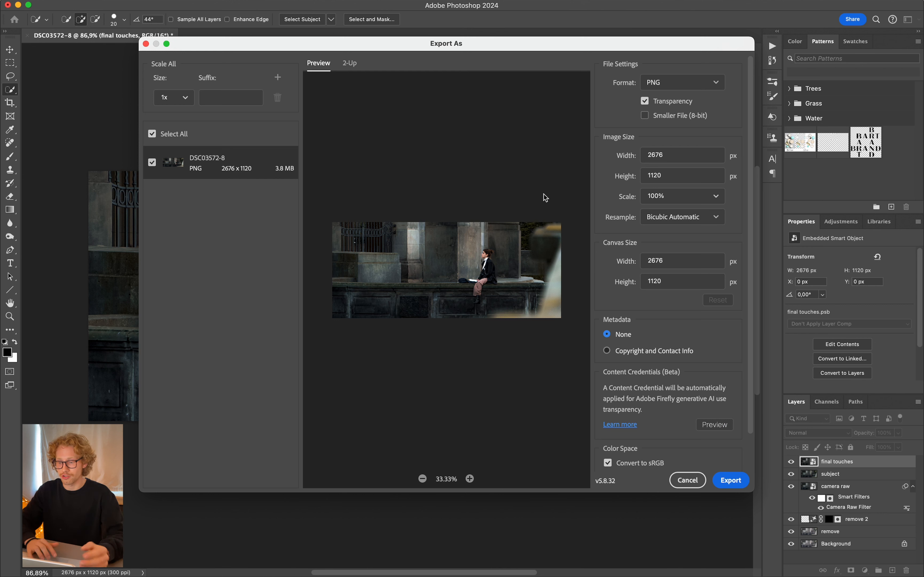
{"action": "left_click", "coordinate": [636, 155]}
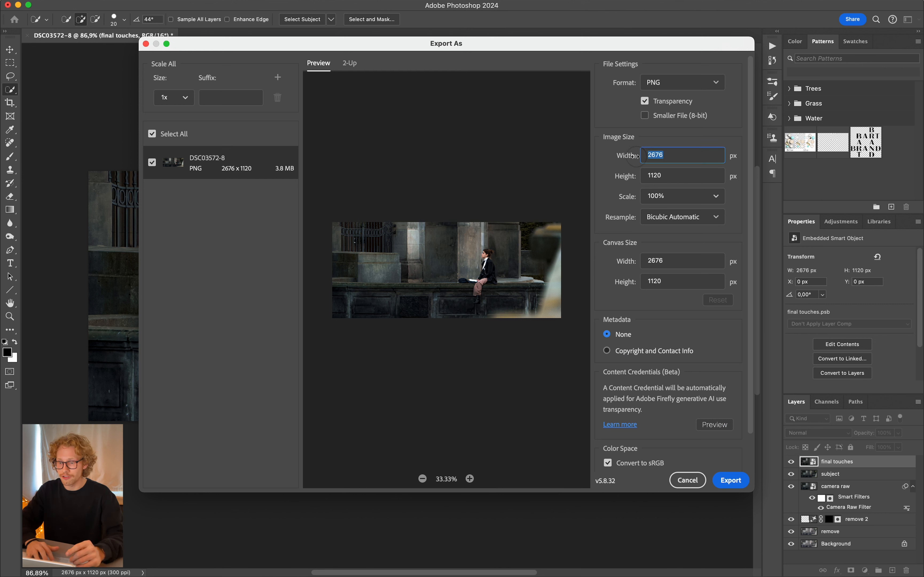
{"action": "left_click", "coordinate": [619, 156]}
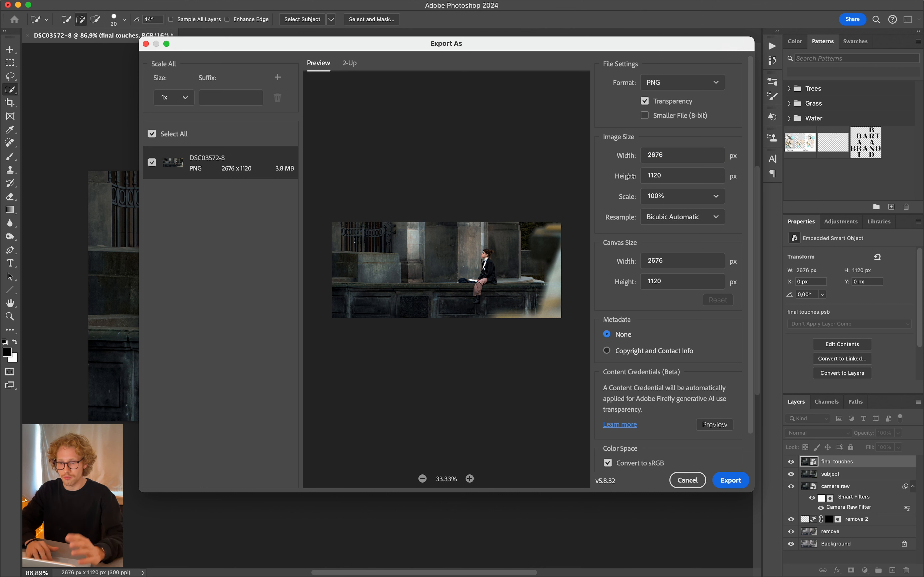
{"action": "left_click", "coordinate": [725, 482]}
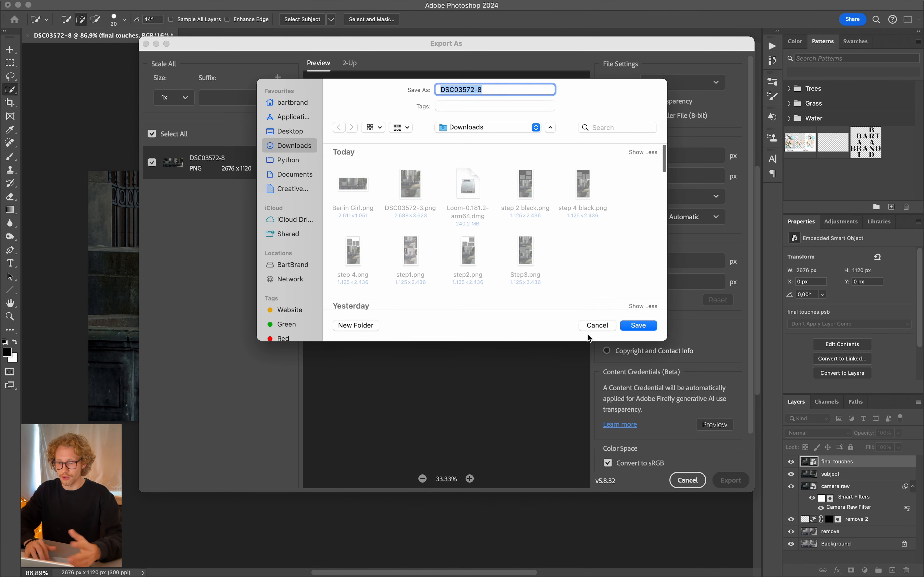
{"action": "left_click", "coordinate": [637, 324]}
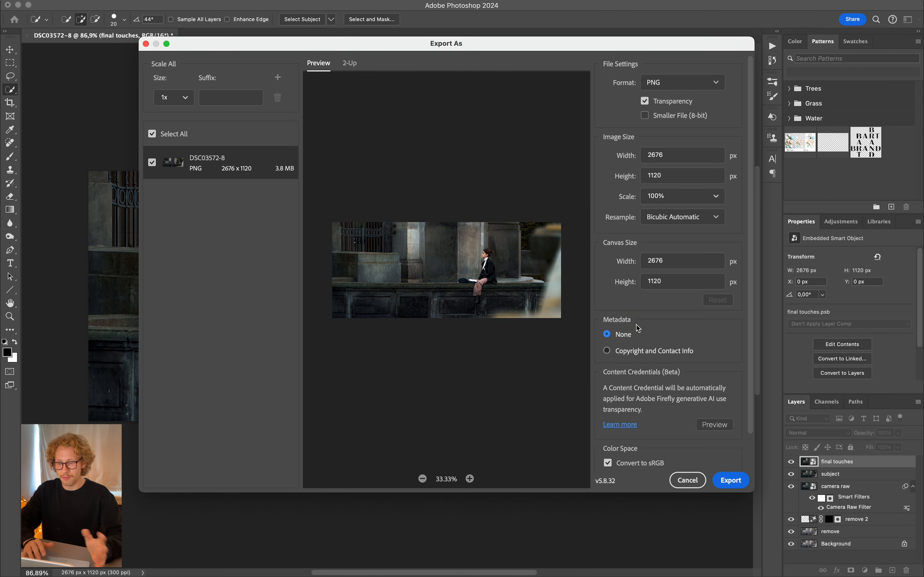
{"action": "key", "text": "Escape"}
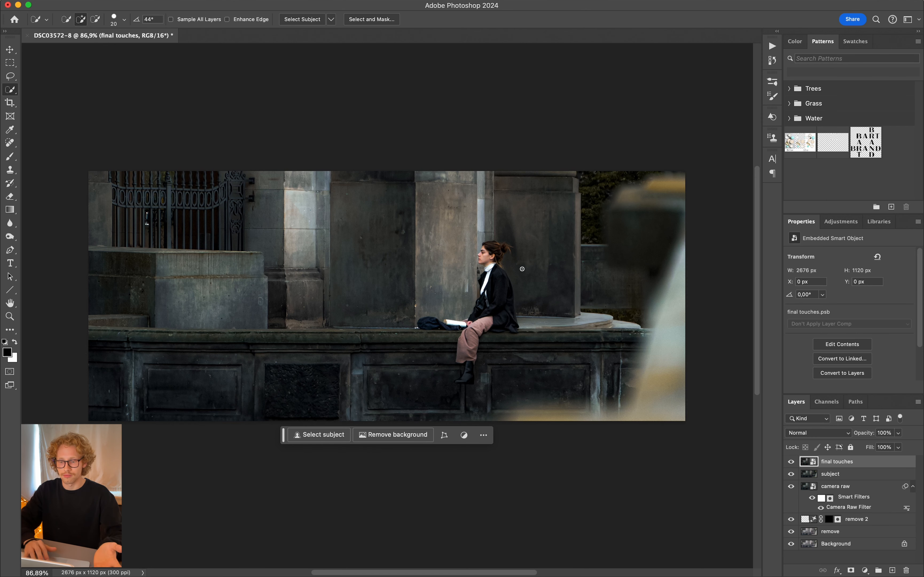
Compare the graded image with the original by showing only the Background layer, and restore all layers
{"action": "scroll", "coordinate": [728, 443], "scroll_direction": "down", "scroll_amount": 5}
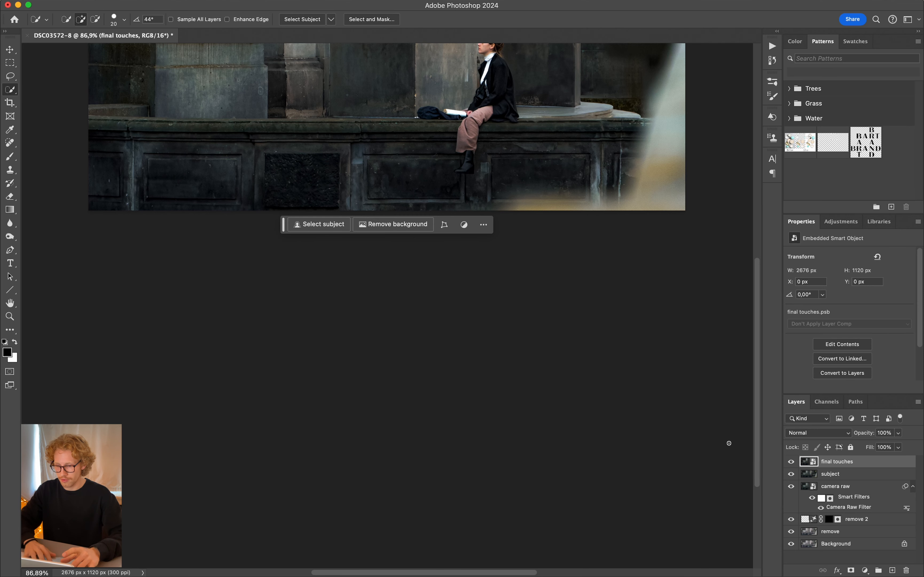
{"action": "scroll", "coordinate": [729, 443], "scroll_direction": "up", "scroll_amount": 4}
{"action": "left_click", "coordinate": [791, 543], "text": "alt"}
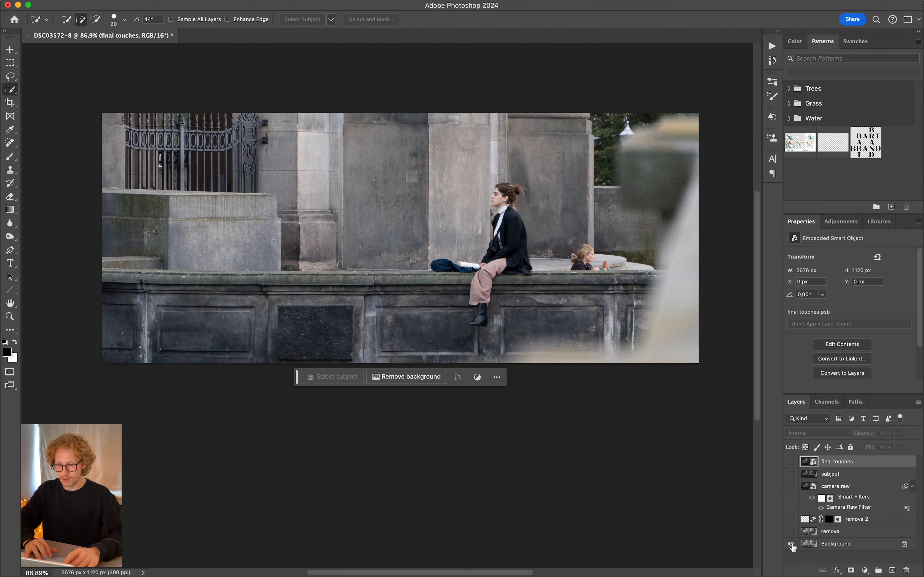
{"action": "left_click", "coordinate": [790, 544], "text": "alt"}
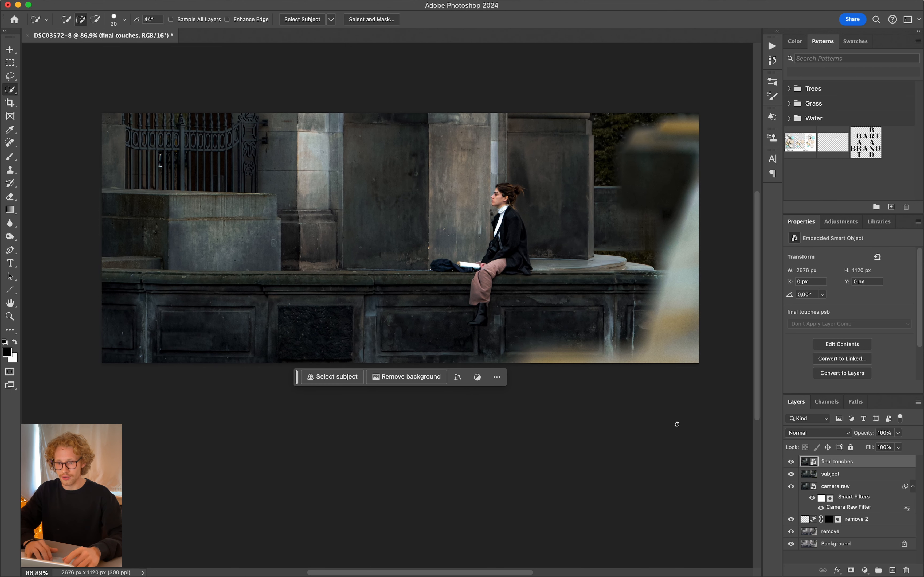
{"action": "scroll", "coordinate": [677, 423], "scroll_direction": "up", "scroll_amount": 1}
{"action": "scroll", "coordinate": [677, 423], "scroll_direction": "up", "scroll_amount": 2}
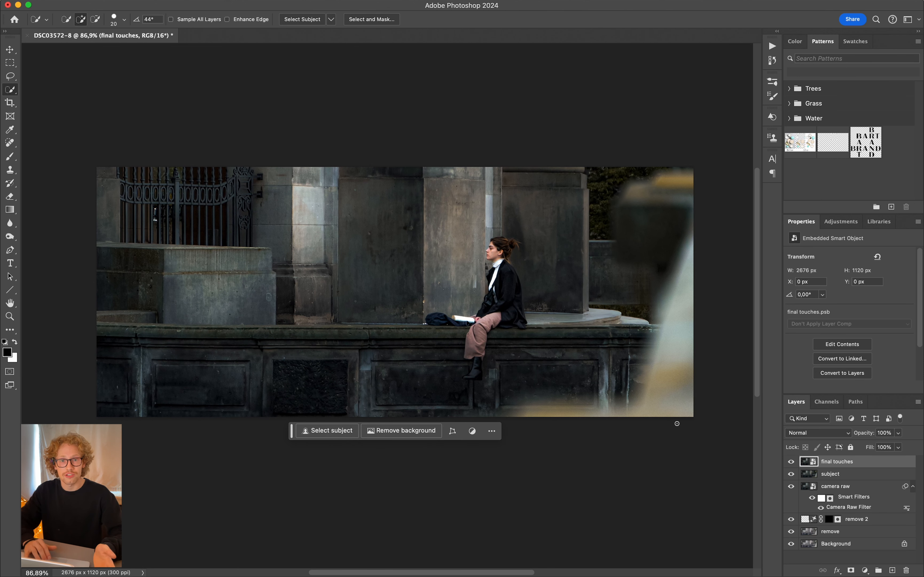